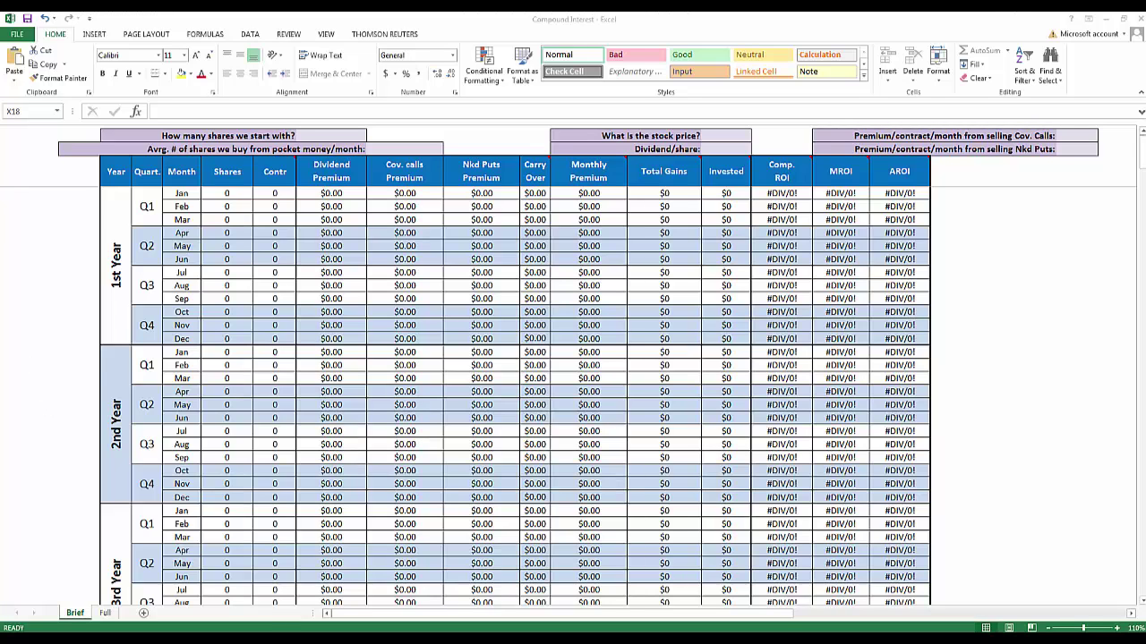
# Switch to the Tackle 25 stock list workbook.
pyautogui.hotkey('alt', 'Tab')
# In the thinkorswim chart window, load the VLO chart and then the JBLU chart.
pyautogui.moveTo(143, 637)
pyautogui.click(215, 562)
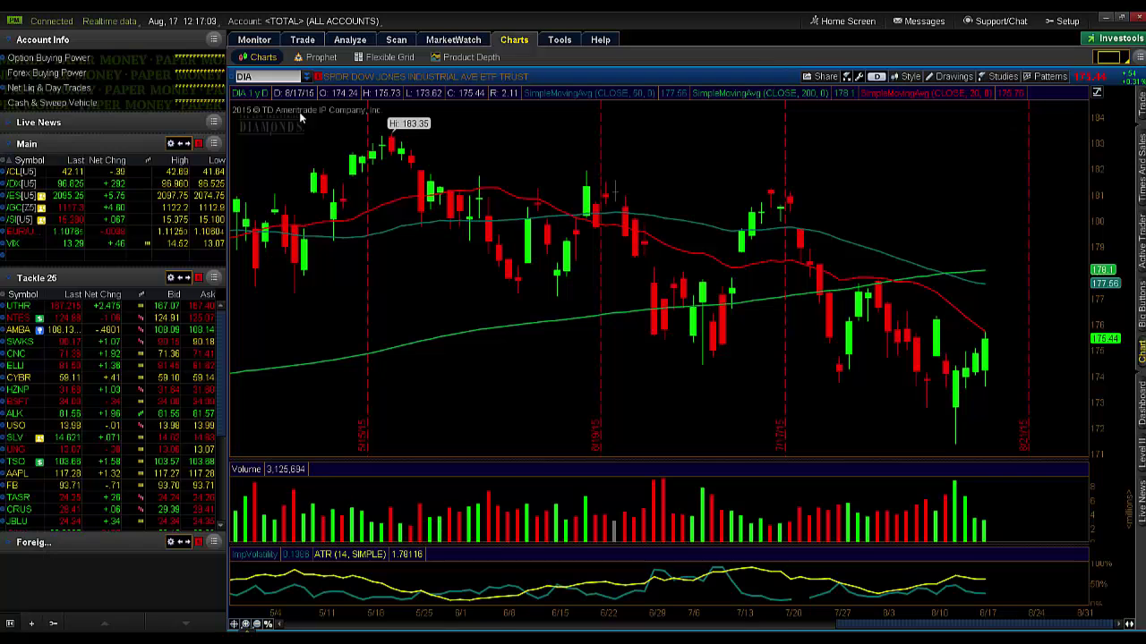
pyautogui.click(274, 78)
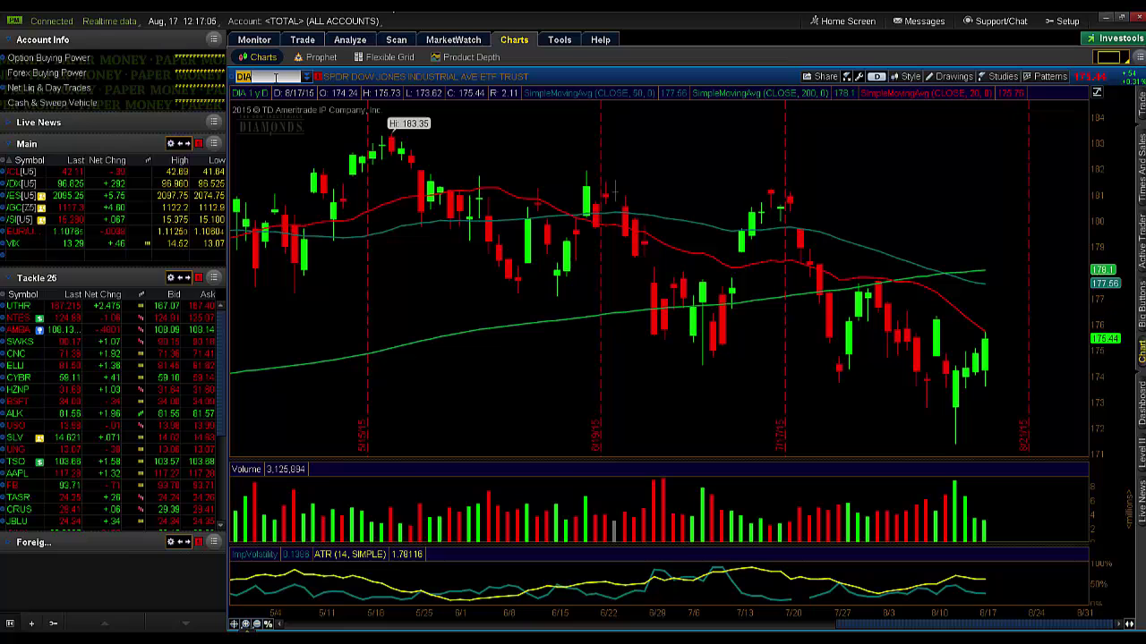
pyautogui.write('VLO')
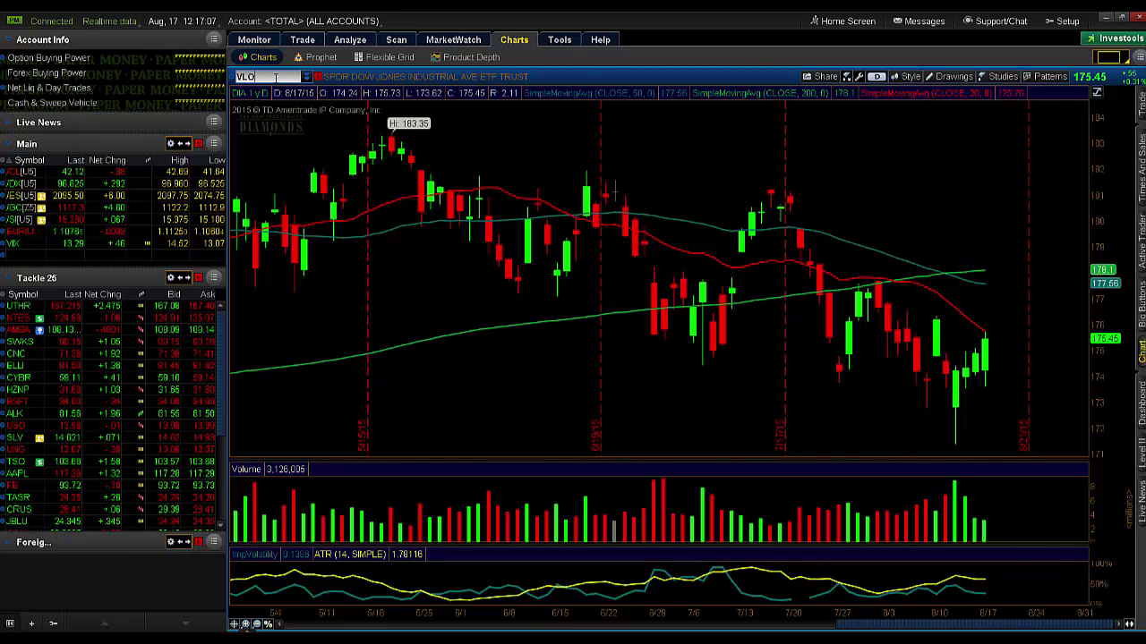
pyautogui.press('Return')
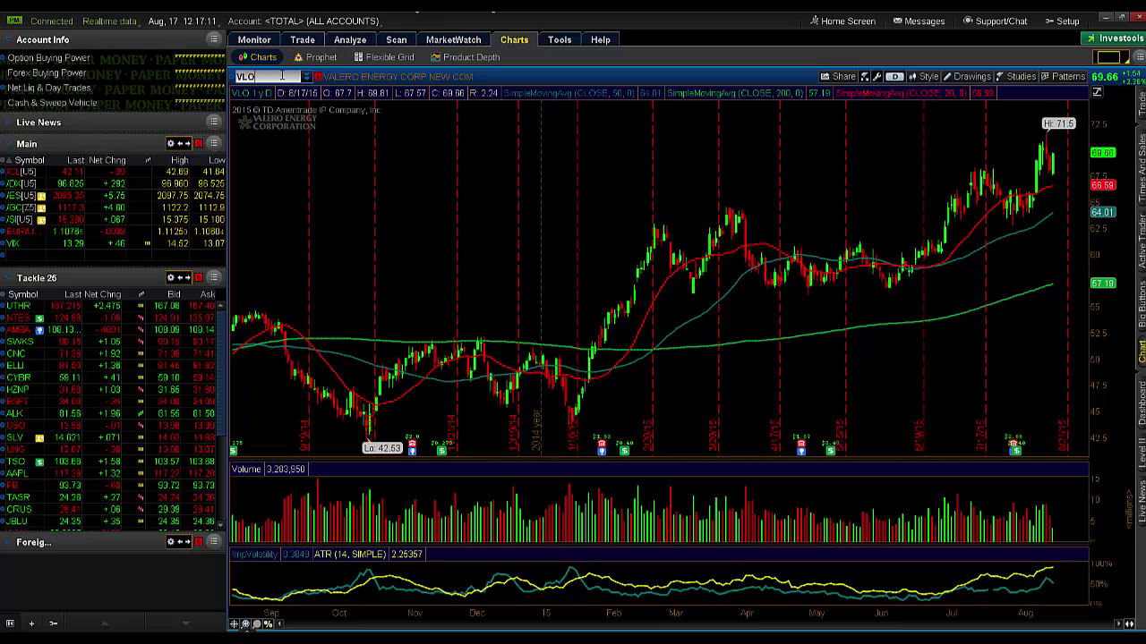
pyautogui.click(282, 76)
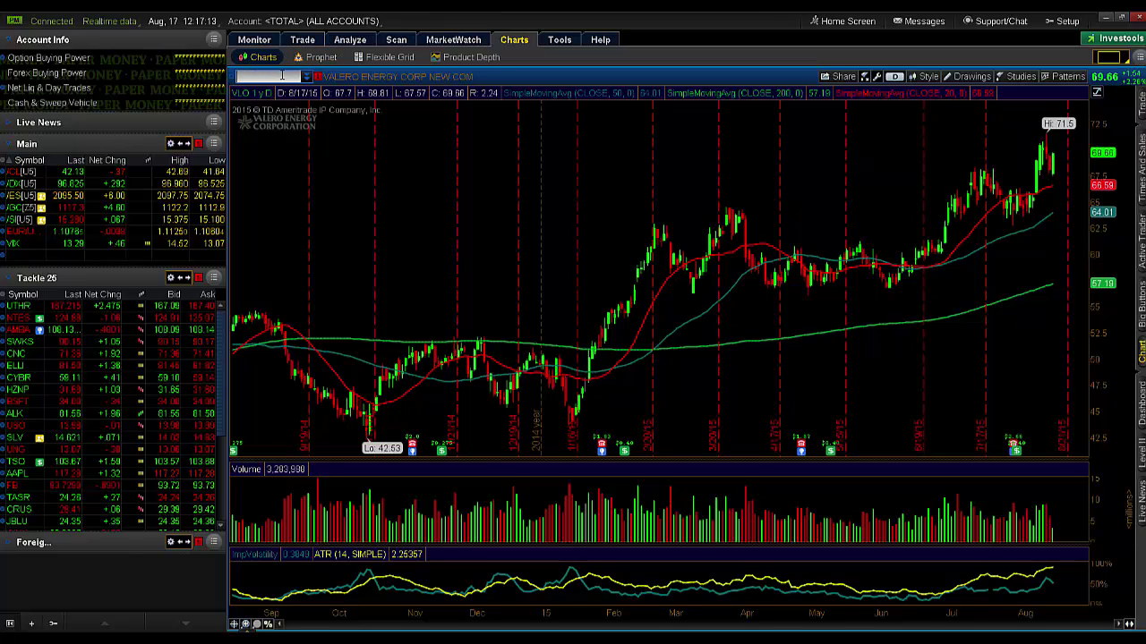
pyautogui.write('JBLU')
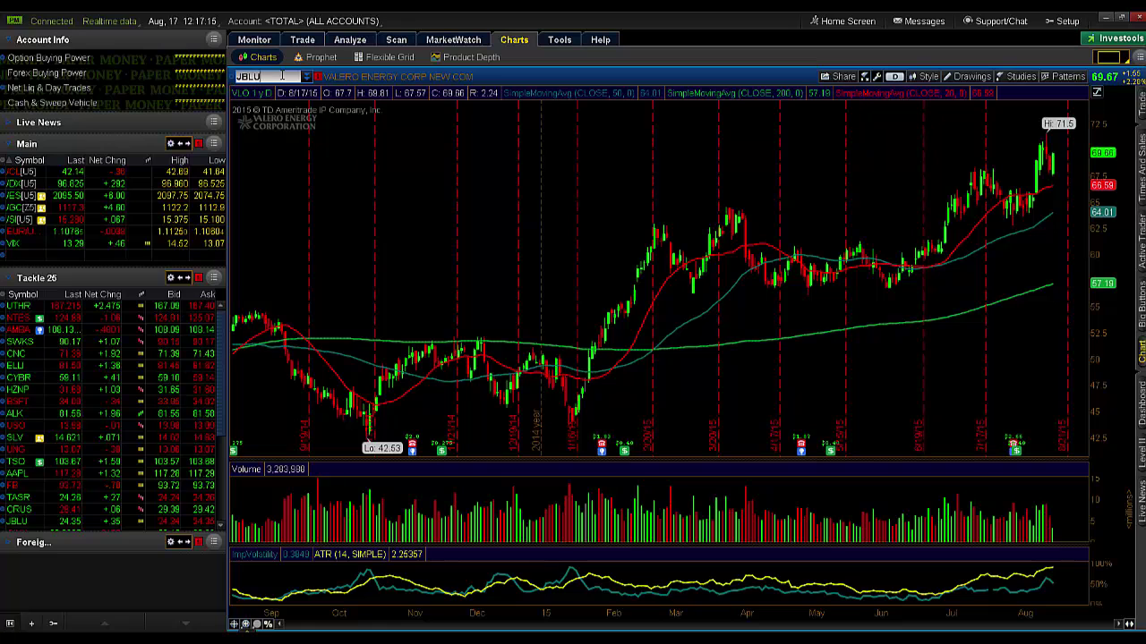
pyautogui.press('Return')
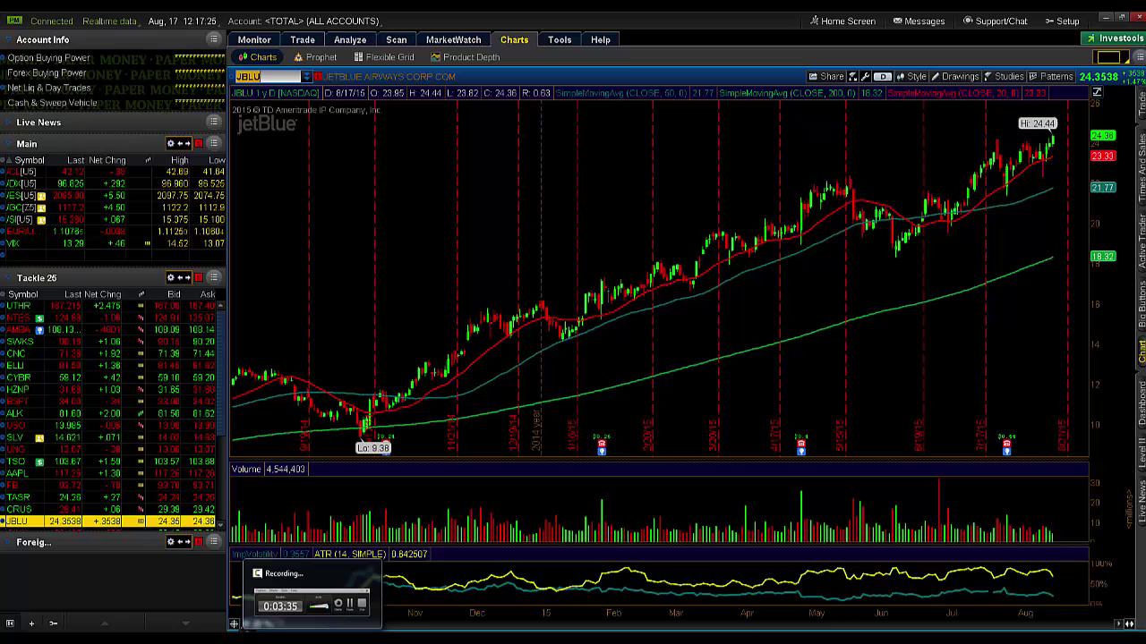
# In the TTOS v 2.0 workbook, enter VLO and JBLU in the first two Symbol cells.
pyautogui.moveTo(237, 627)
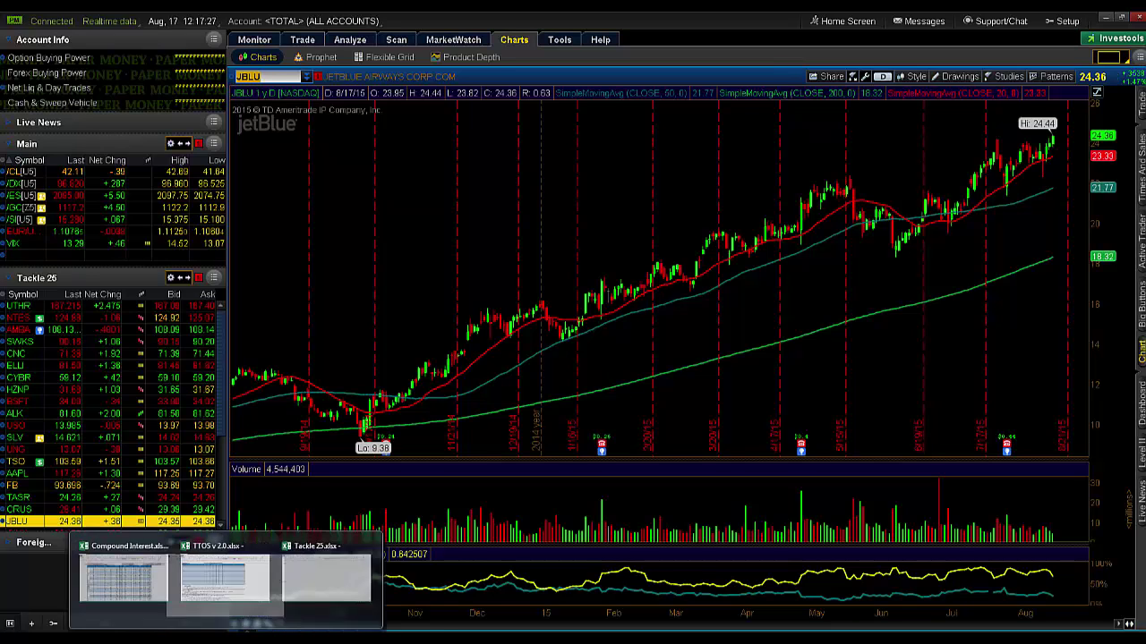
pyautogui.click(237, 587)
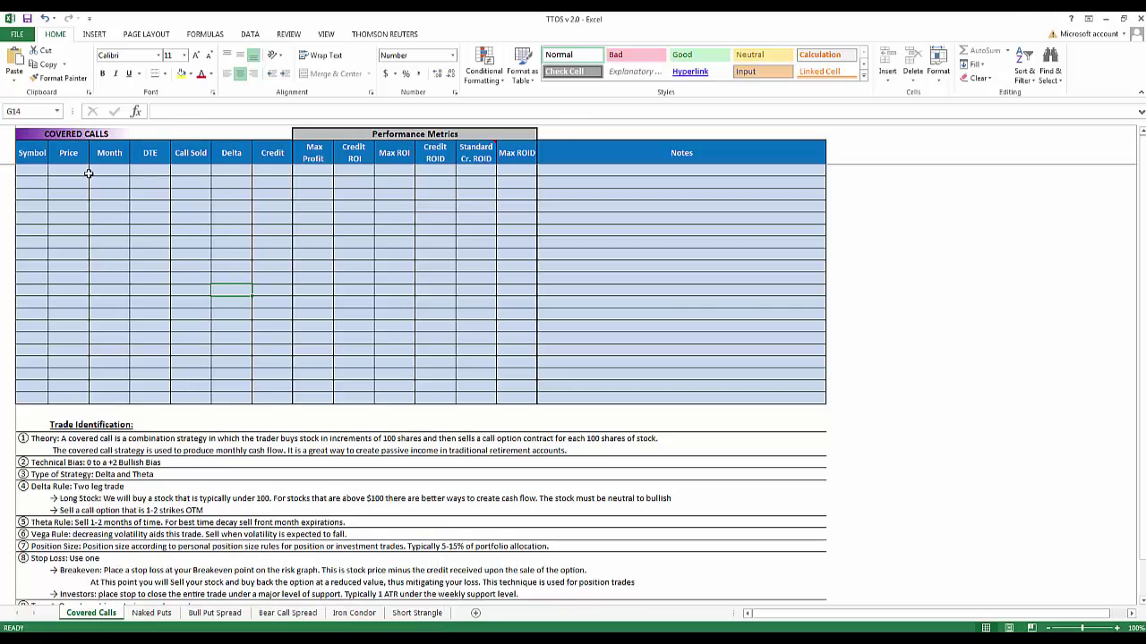
pyautogui.click(40, 171)
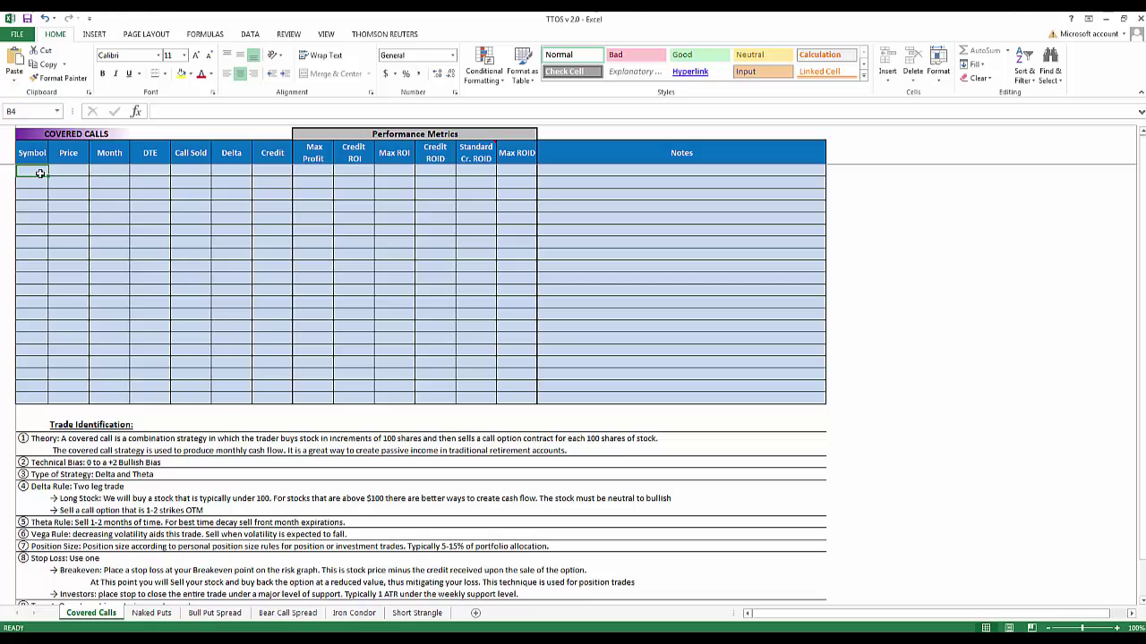
pyautogui.write('Vlo')
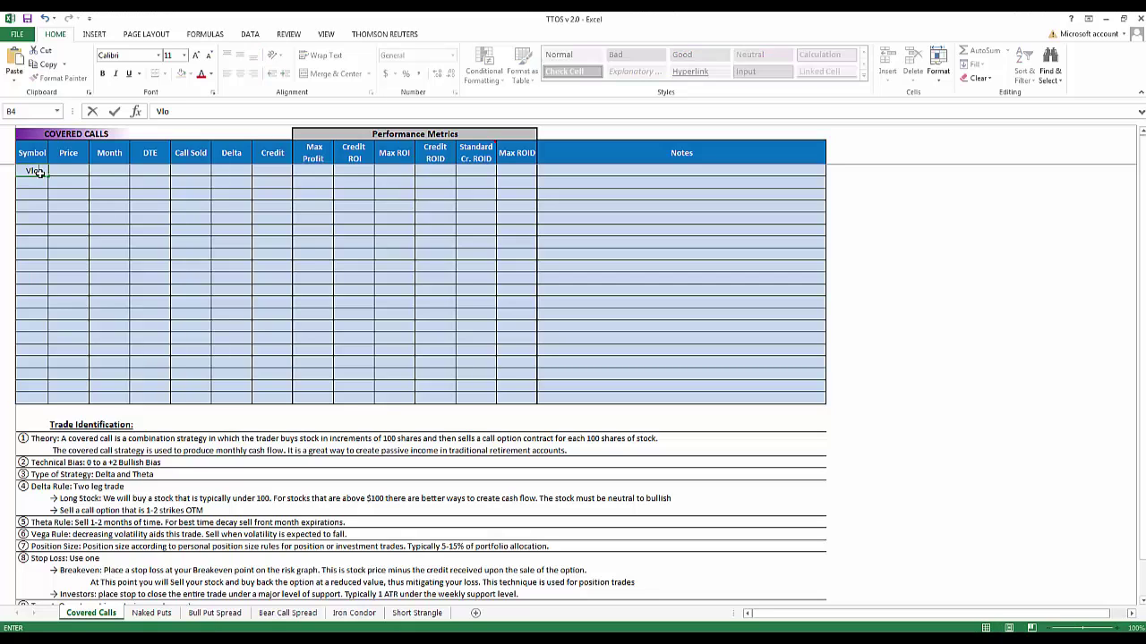
pyautogui.press('BackSpace')
pyautogui.press('BackSpace')
pyautogui.write('LO')
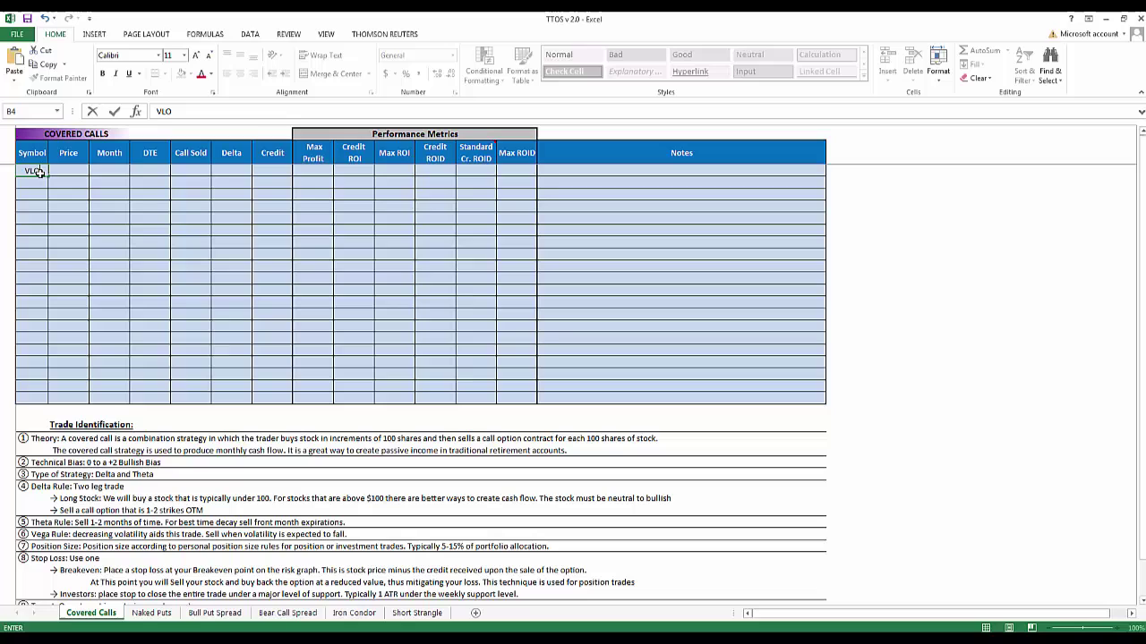
pyautogui.press('Return')
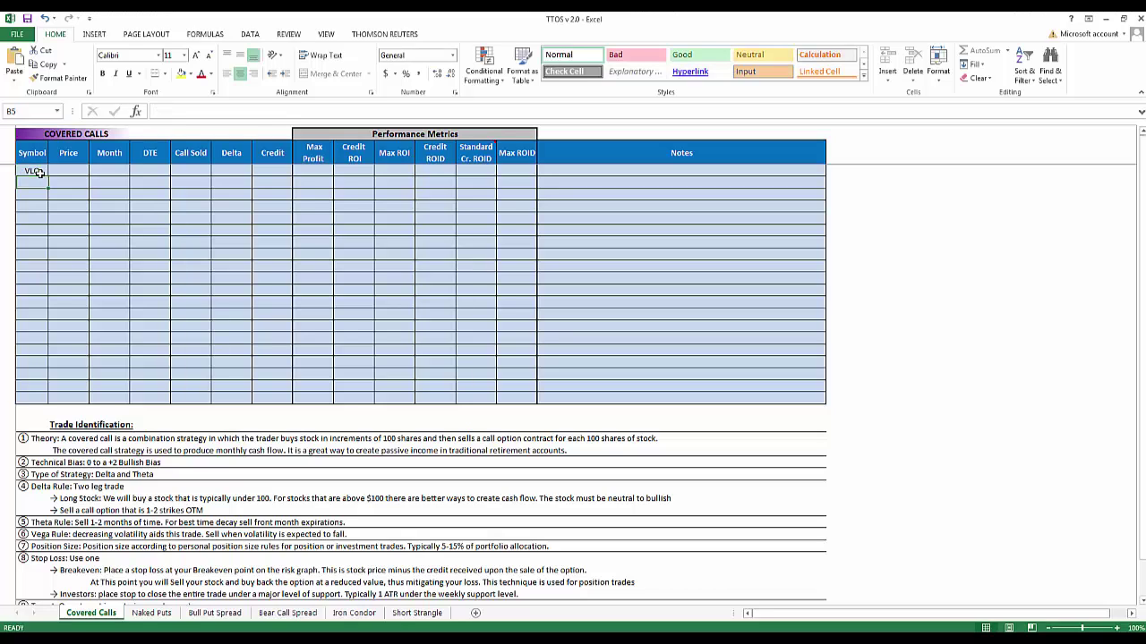
pyautogui.write('JBLU')
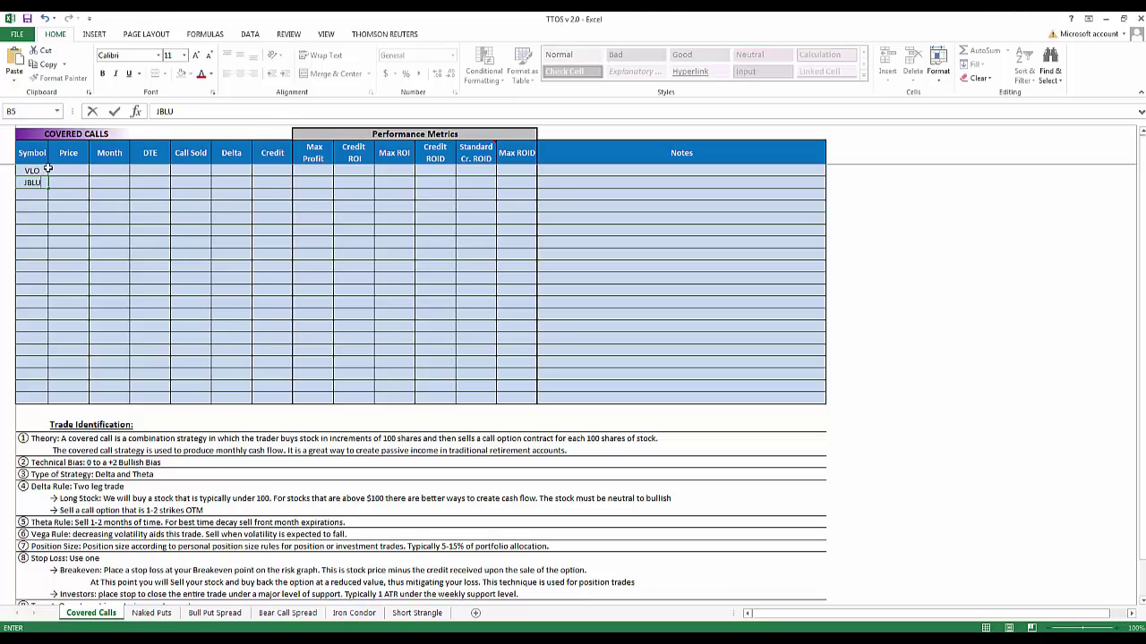
pyautogui.click(80, 173)
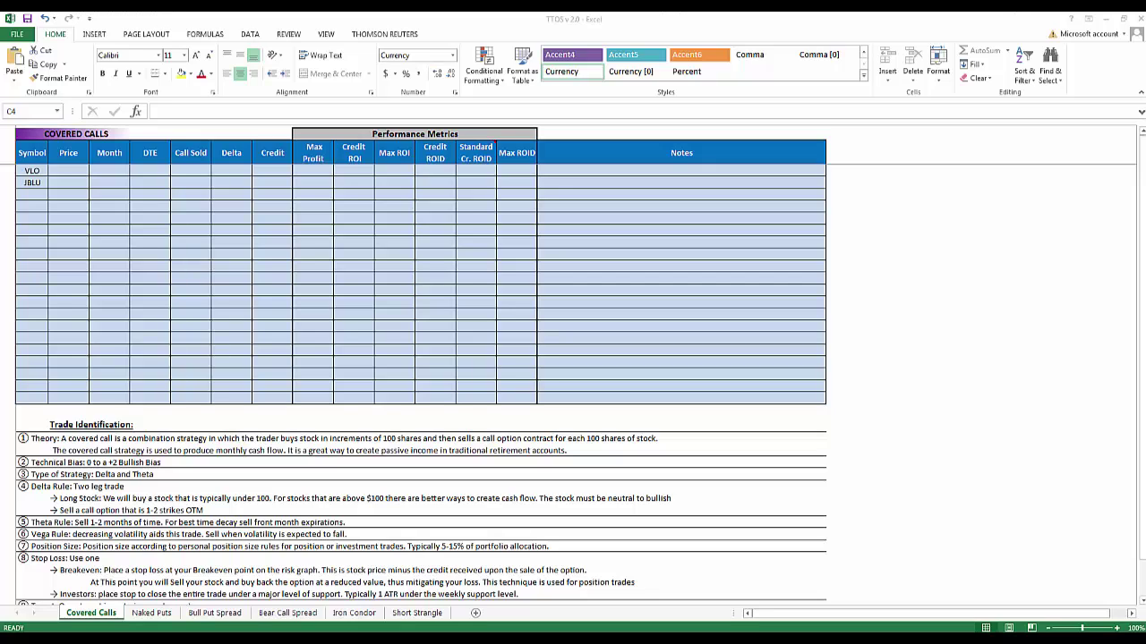
# Enter VLO's $69.66 price, Sept month, 32 DTE and $72.50 call strike.
pyautogui.click(76, 168)
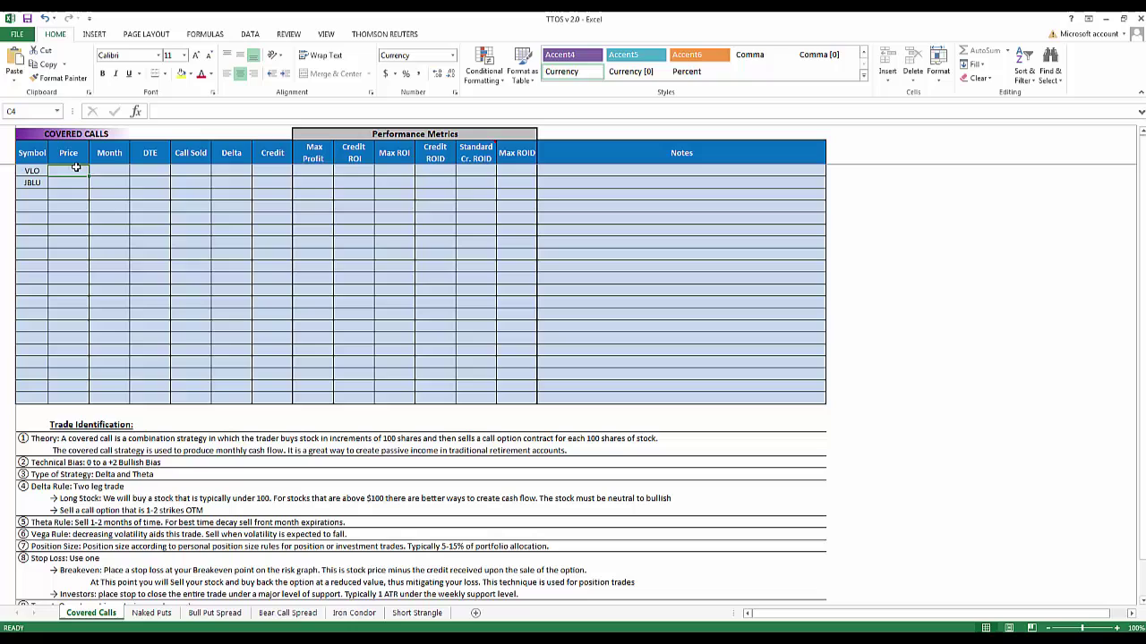
pyautogui.write('69.6')
pyautogui.press('Tab')
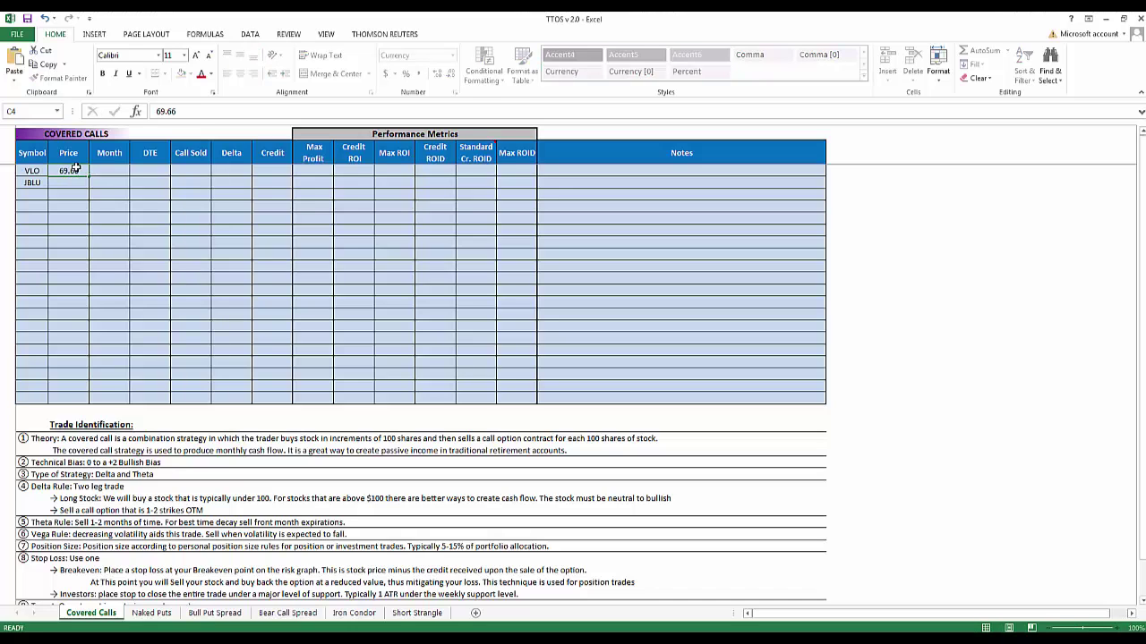
pyautogui.write('Sept')
pyautogui.press('Tab')
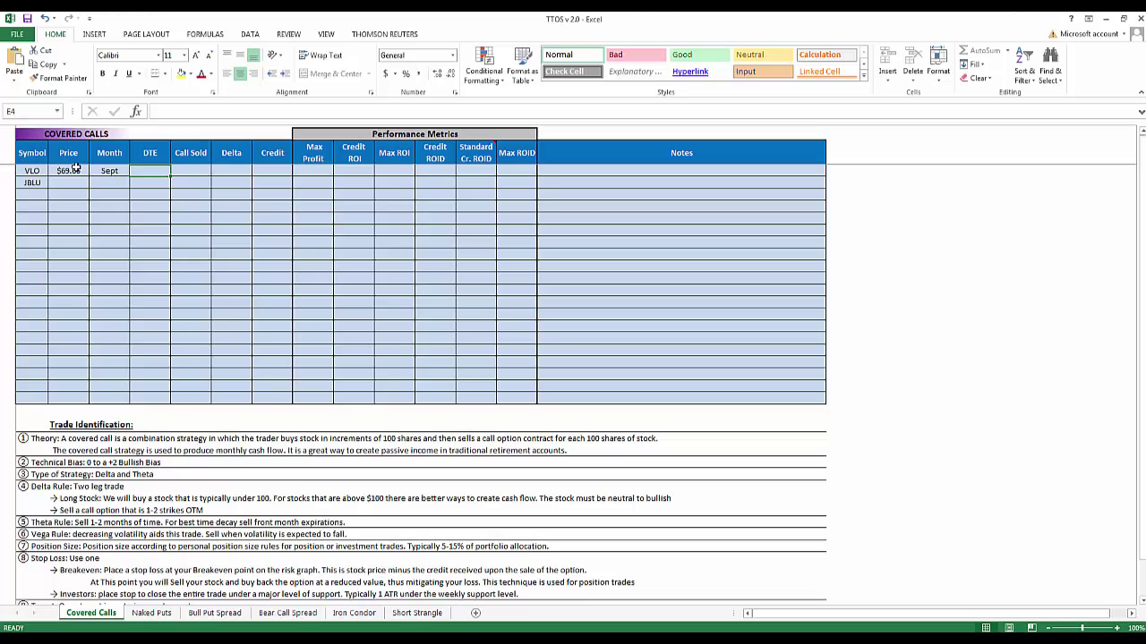
pyautogui.write('32')
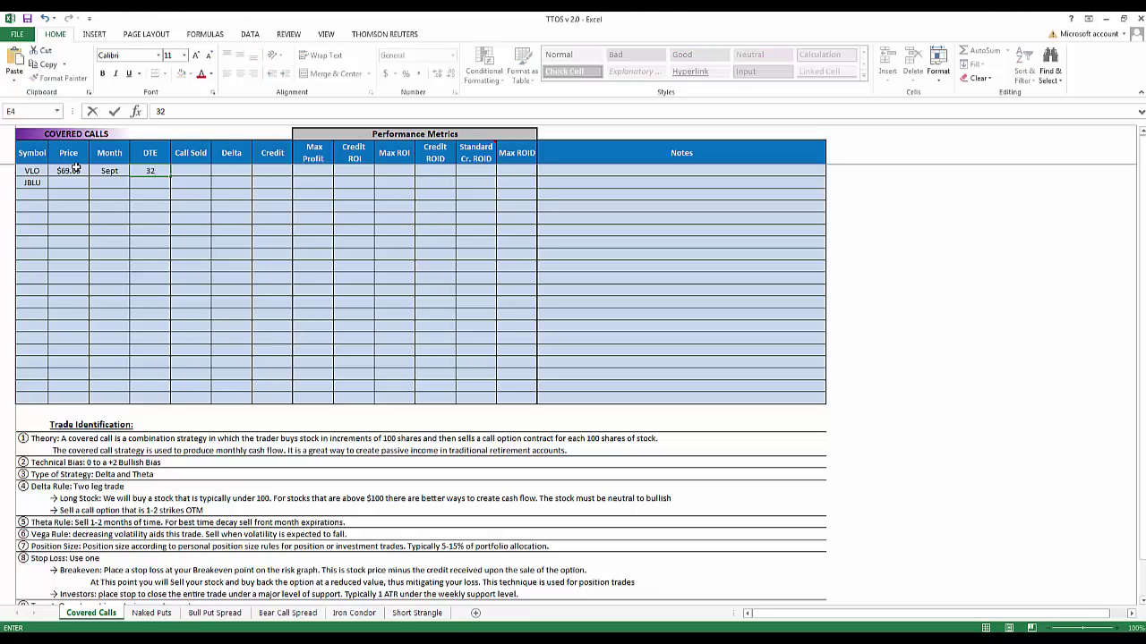
pyautogui.press('Tab')
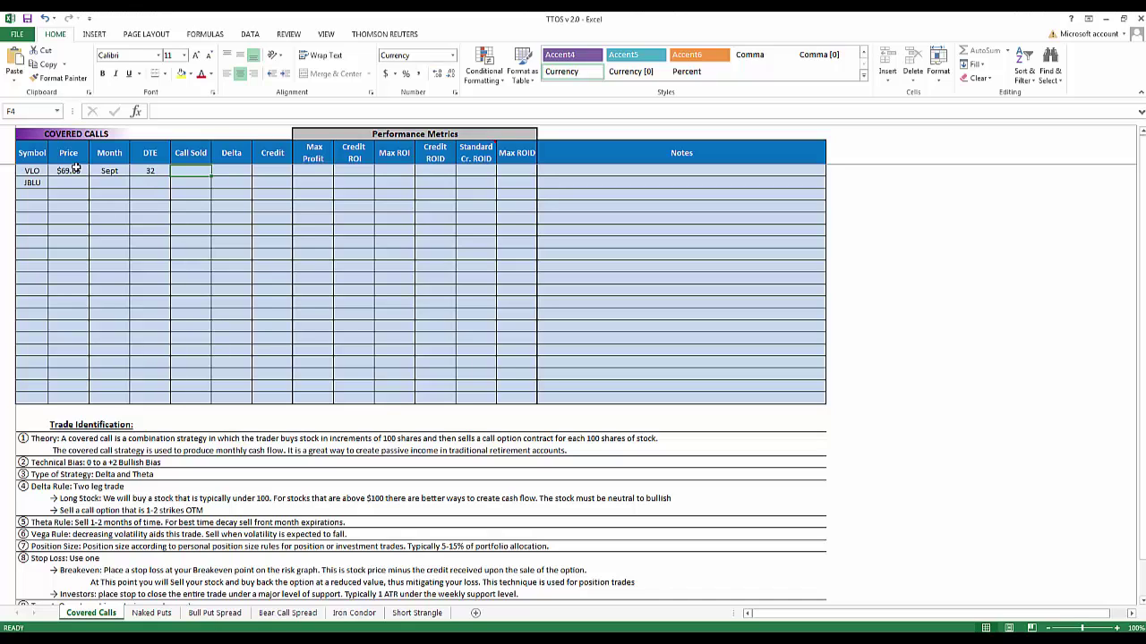
pyautogui.write('72')
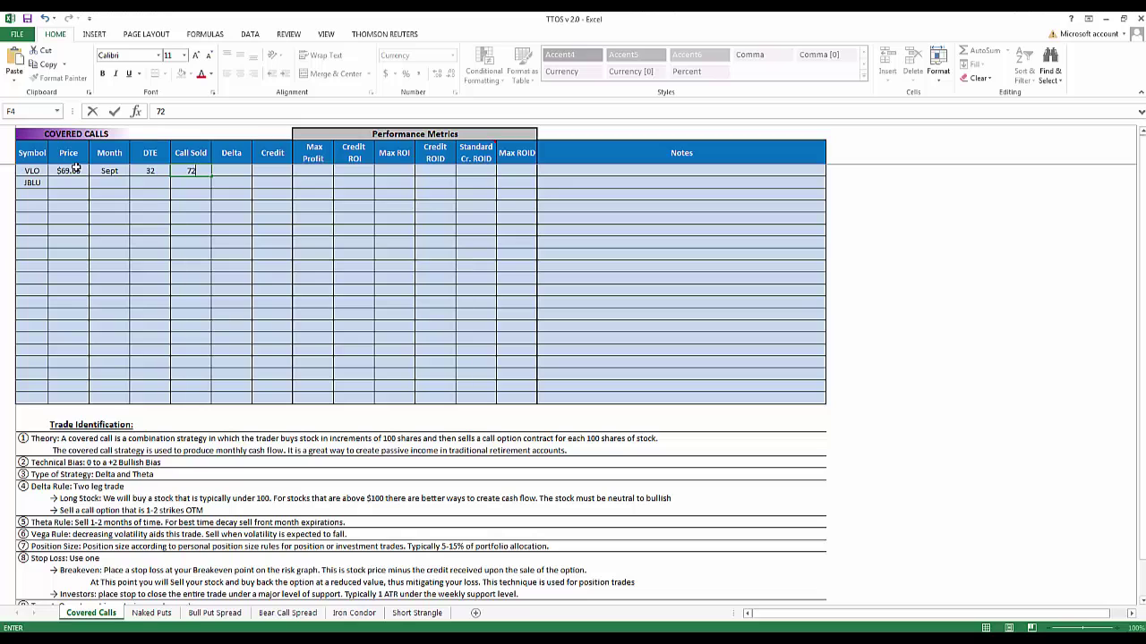
pyautogui.write('.5')
pyautogui.press('Tab')
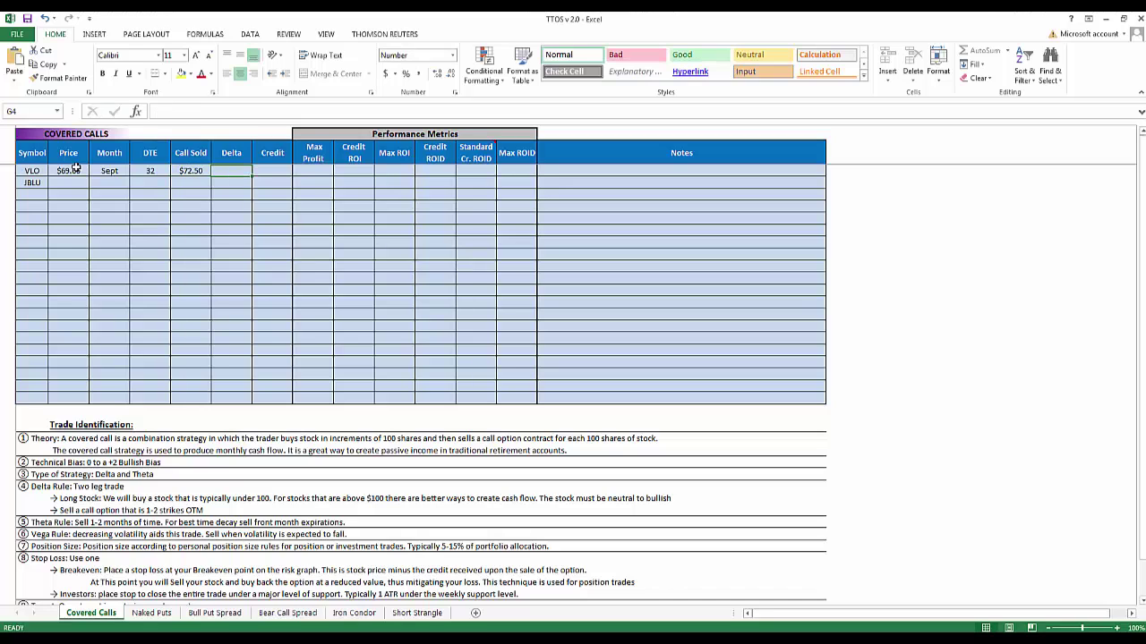
# Add VLO's 0.35 delta and $1.45 credit, then check the Credit ROI and Max ROI formulas.
pyautogui.write('0.35')
pyautogui.press('Tab')
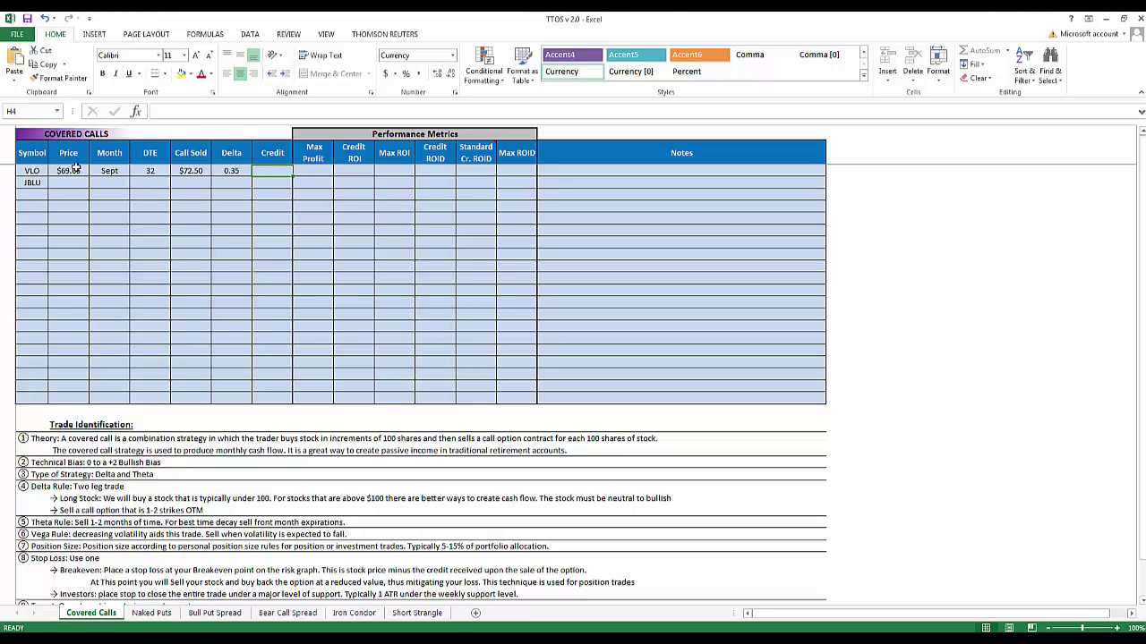
pyautogui.write('1.45')
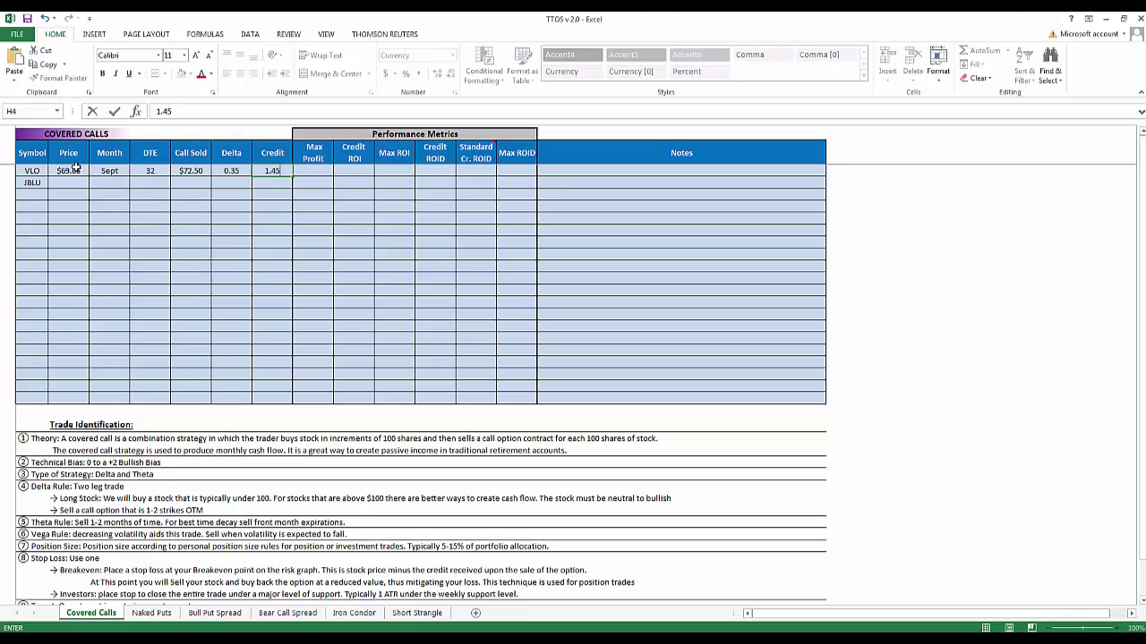
pyautogui.press('Tab')
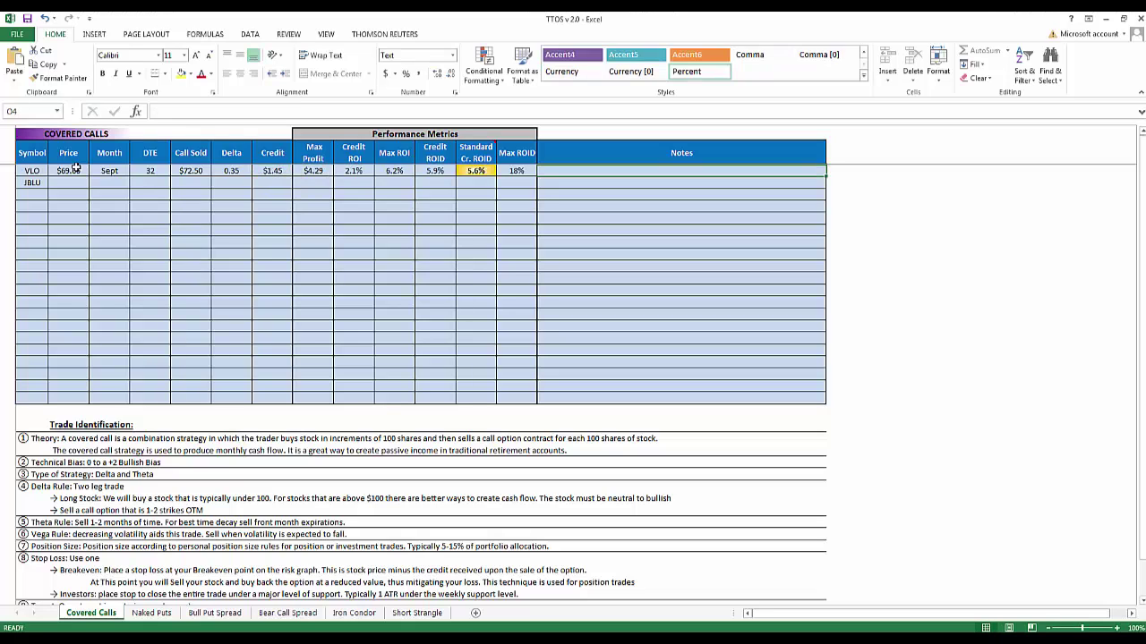
pyautogui.click(358, 170)
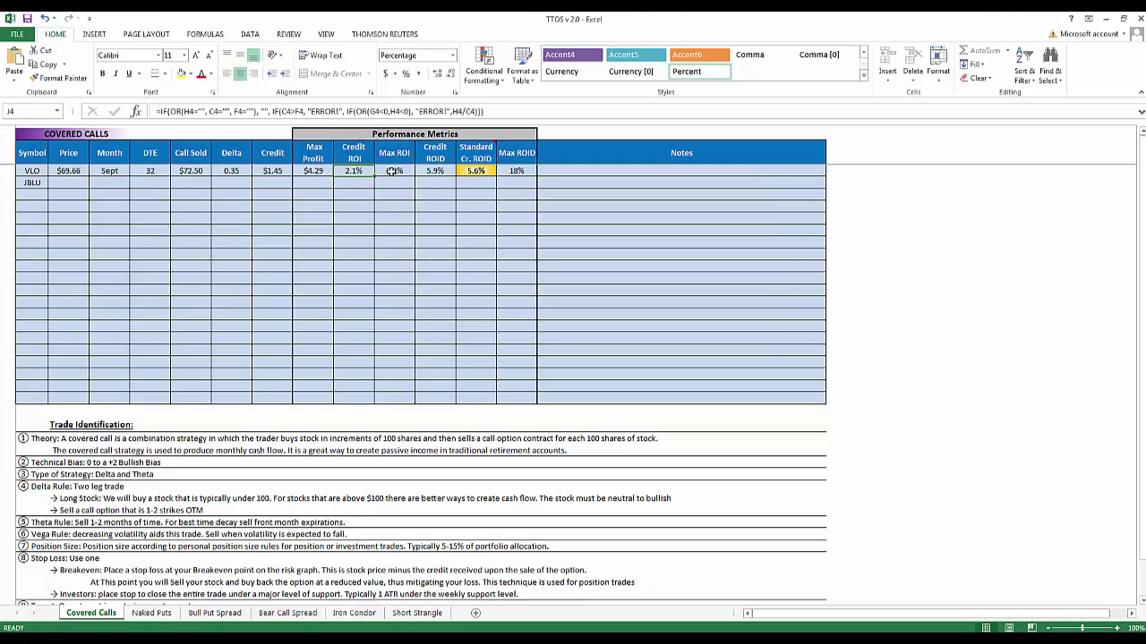
pyautogui.click(392, 172)
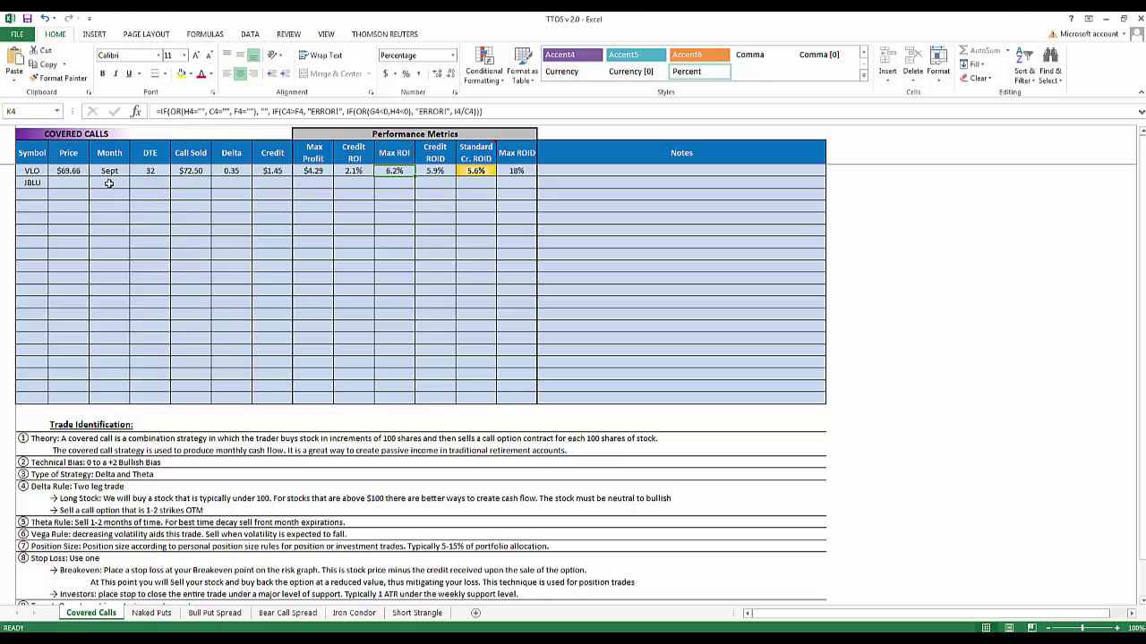
pyautogui.click(76, 183)
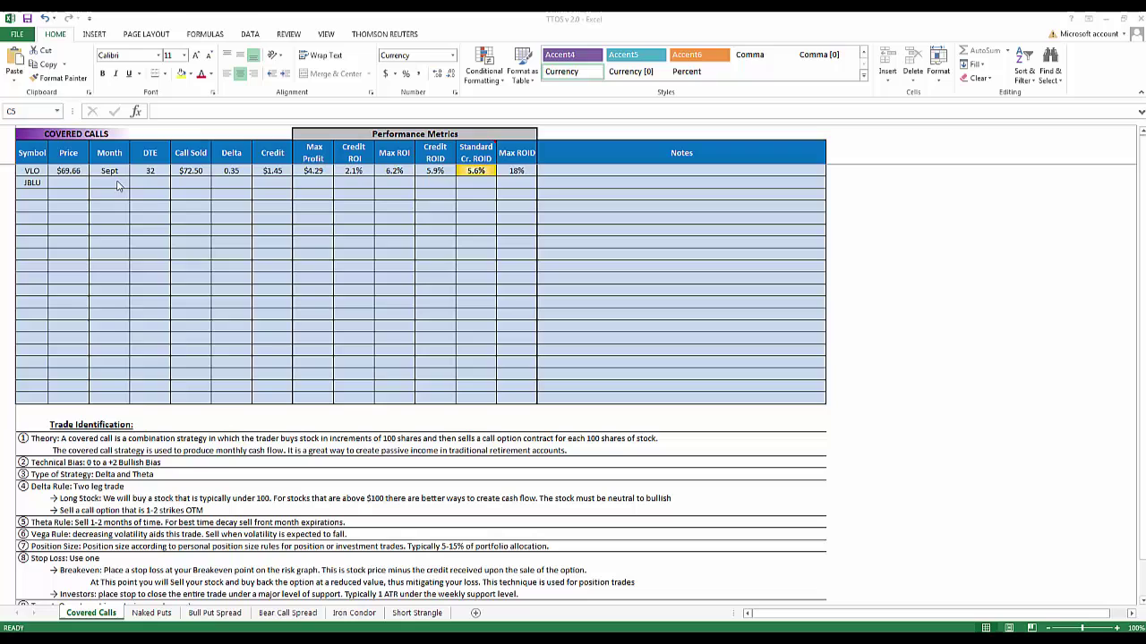
# Enter JBLU's $24.33 price, sept month and 32 DTE.
pyautogui.click(83, 182)
pyautogui.write('2')
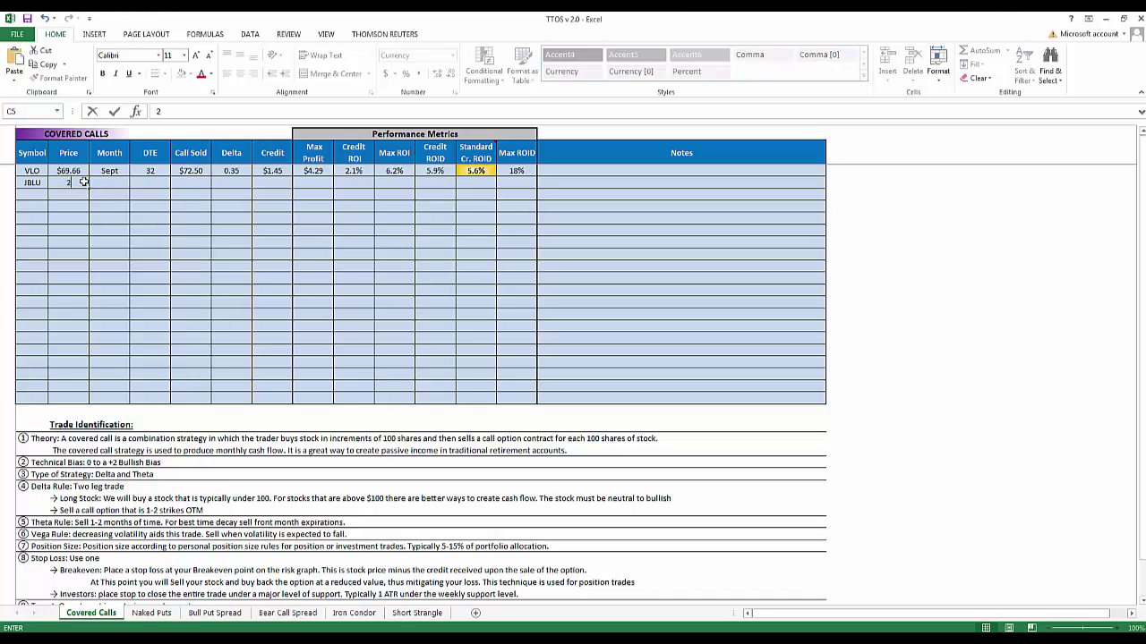
pyautogui.write('4.33')
pyautogui.press('Tab')
pyautogui.write('sept')
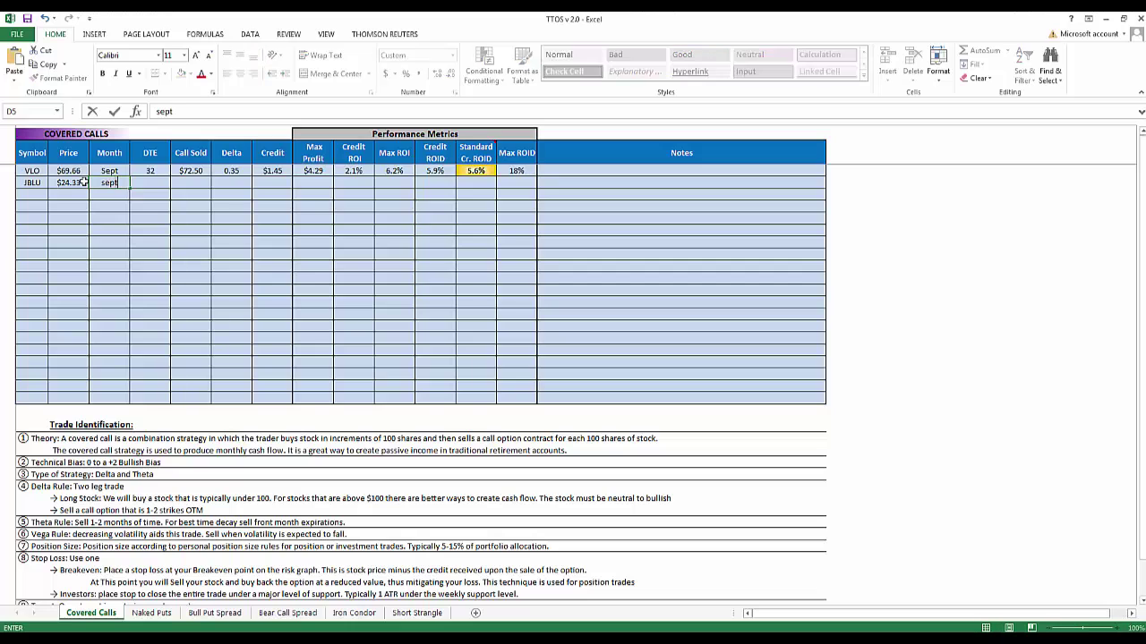
pyautogui.press('Tab')
pyautogui.write('32')
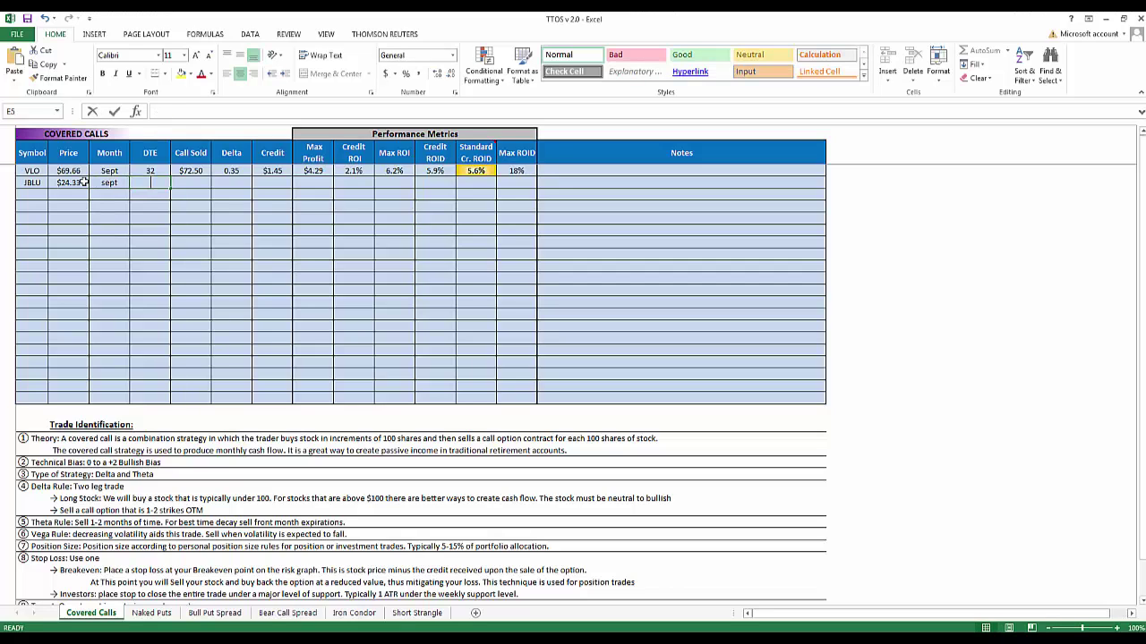
pyautogui.press('Tab')
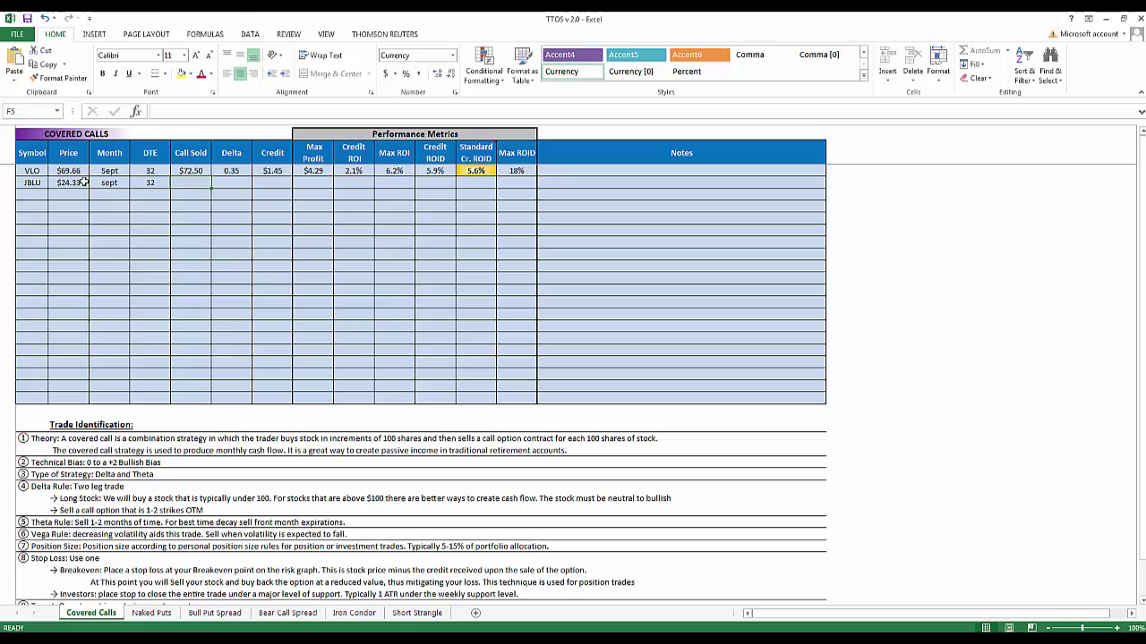
# Add JBLU's $25.00 call strike, 0.42 delta and $0.75 credit, then check the Credit ROI and ROID formulas.
pyautogui.write('25')
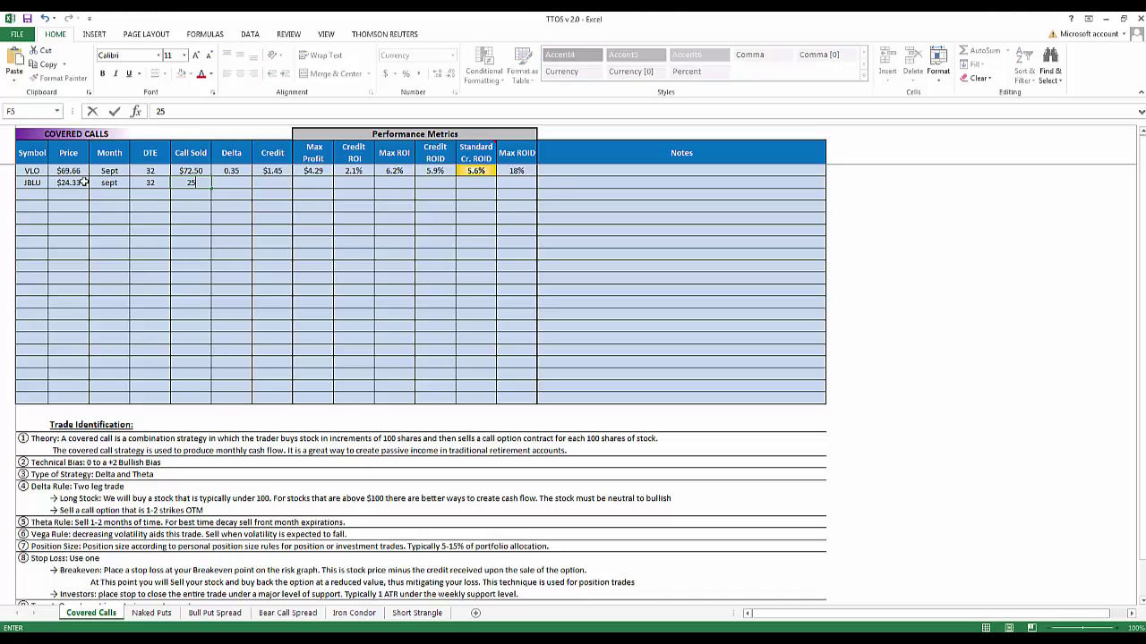
pyautogui.press('Tab')
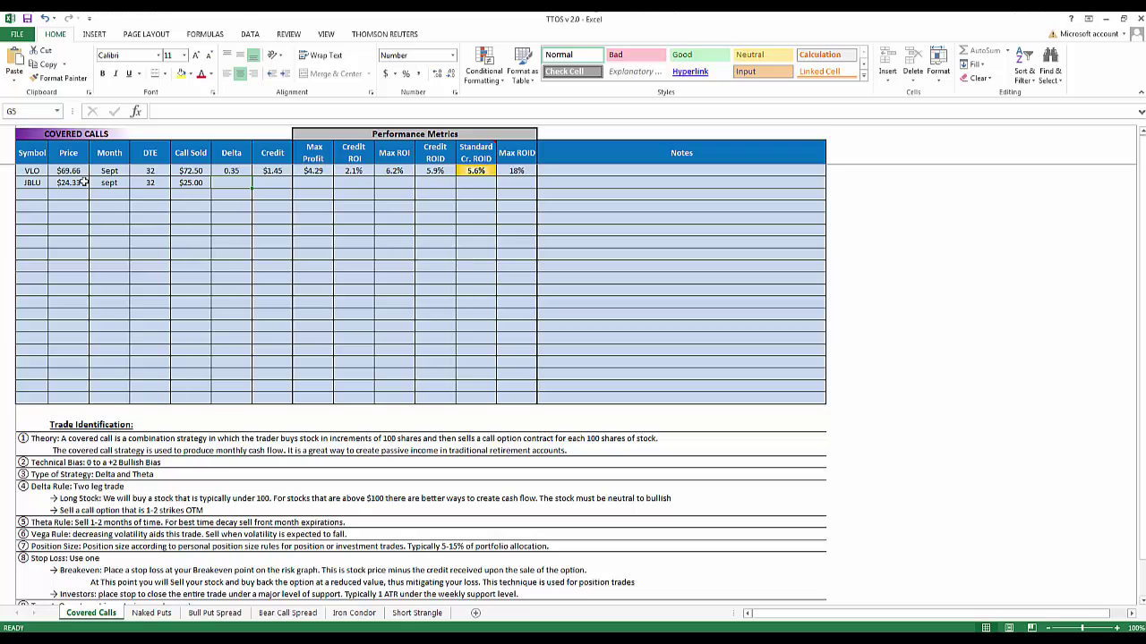
pyautogui.write('0.42')
pyautogui.press('Tab')
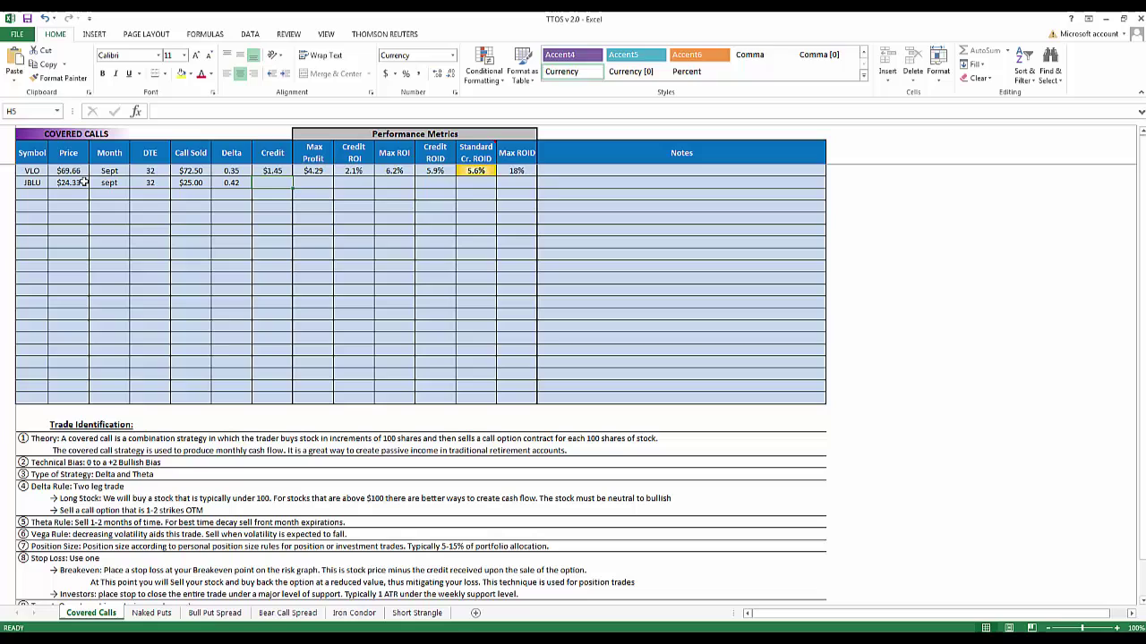
pyautogui.write('0.75')
pyautogui.press('Tab')
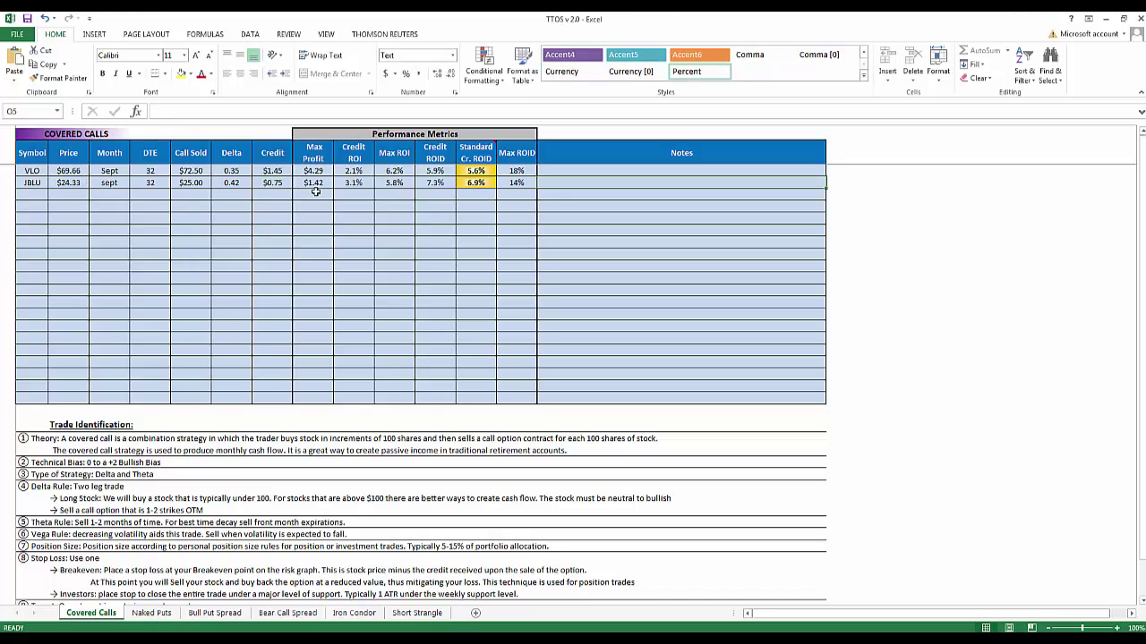
pyautogui.click(364, 182)
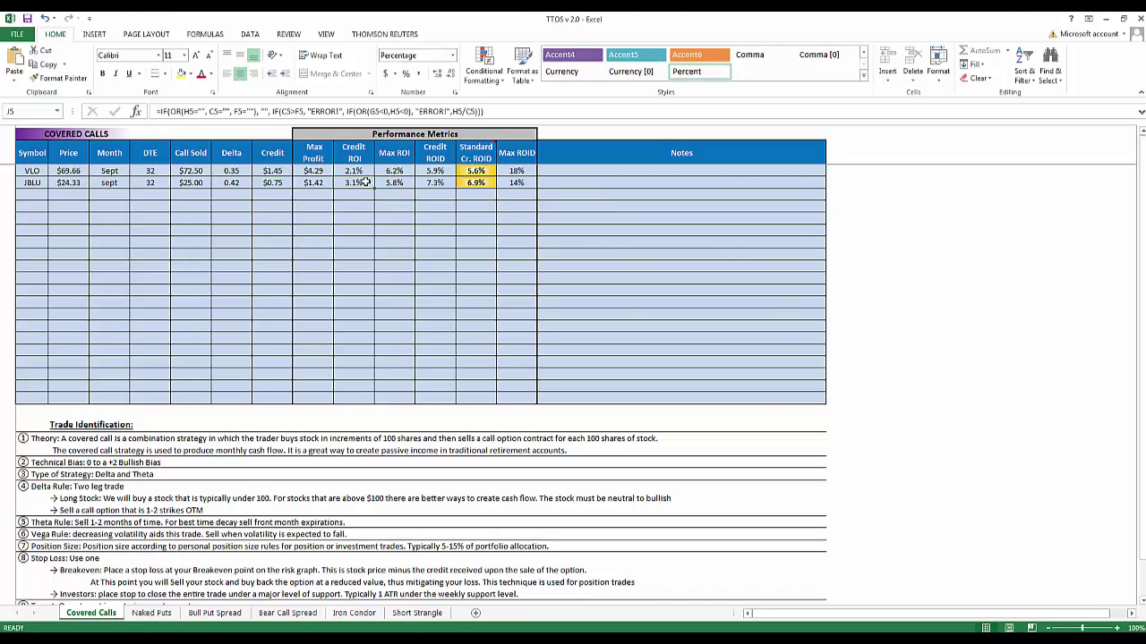
pyautogui.click(436, 183)
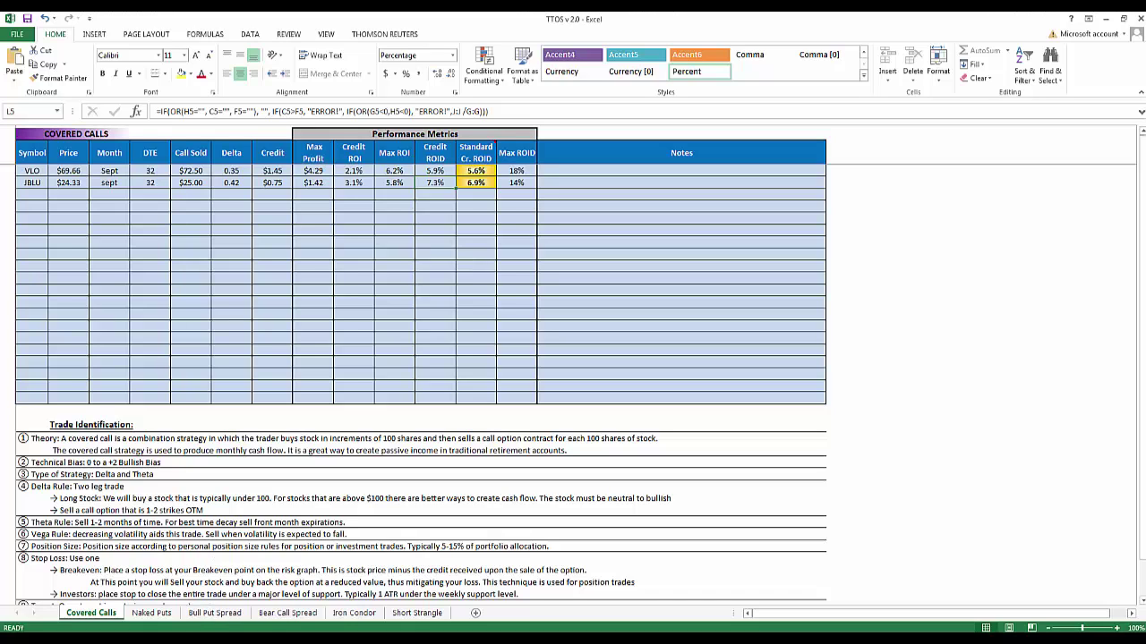
# Switch to the Compound Interest.xlsx workbook from the Excel taskbar previews.
pyautogui.moveTo(238, 637)
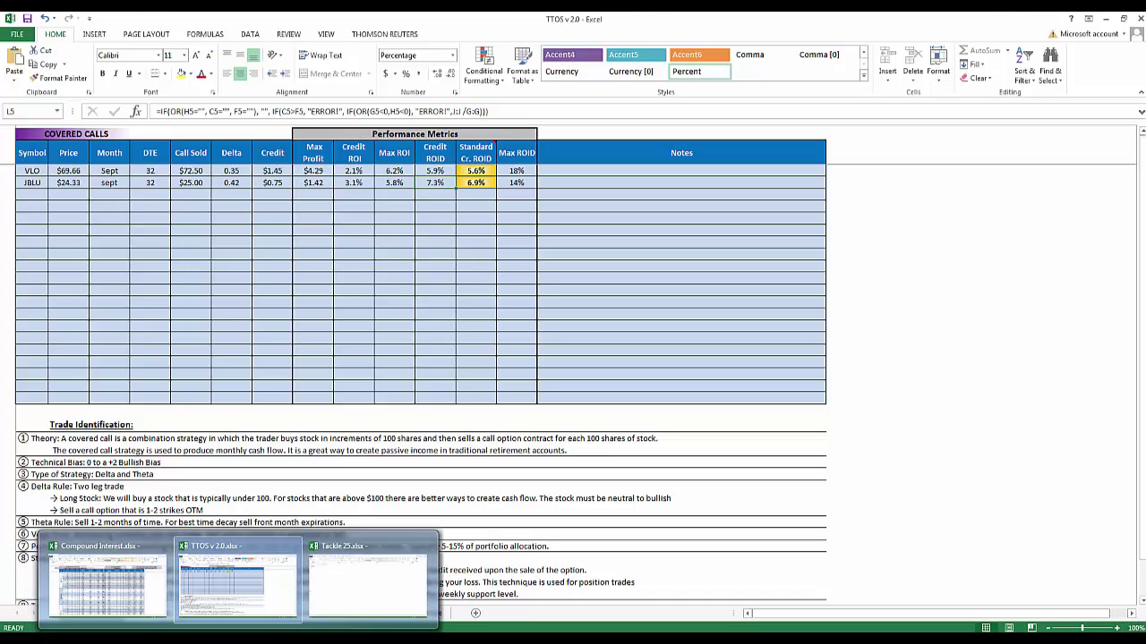
pyautogui.moveTo(200, 638)
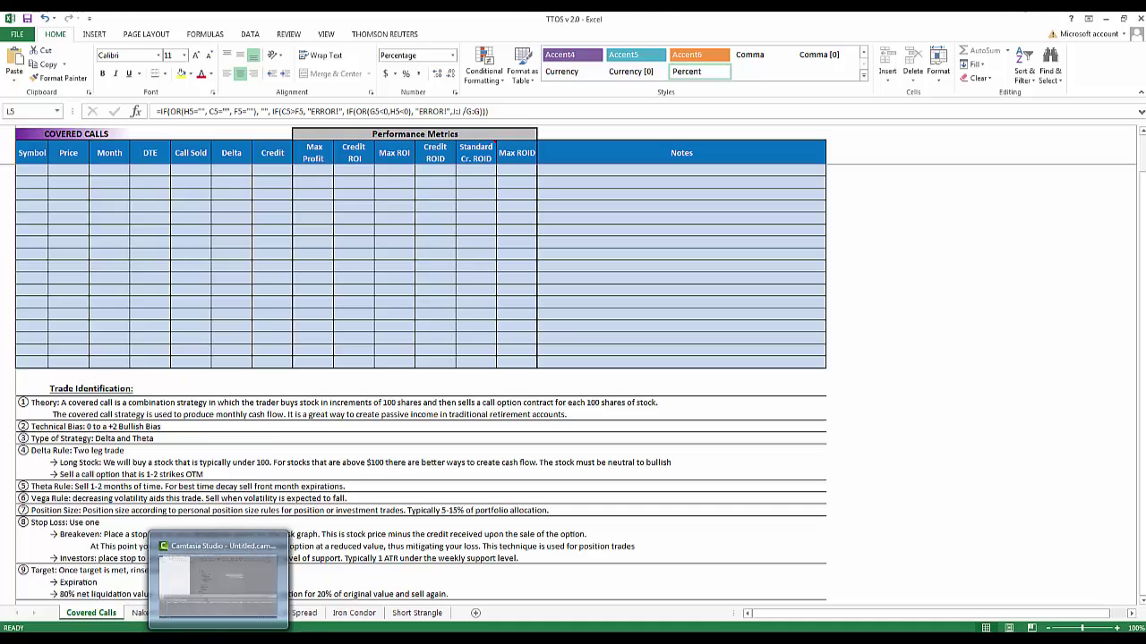
pyautogui.moveTo(338, 596)
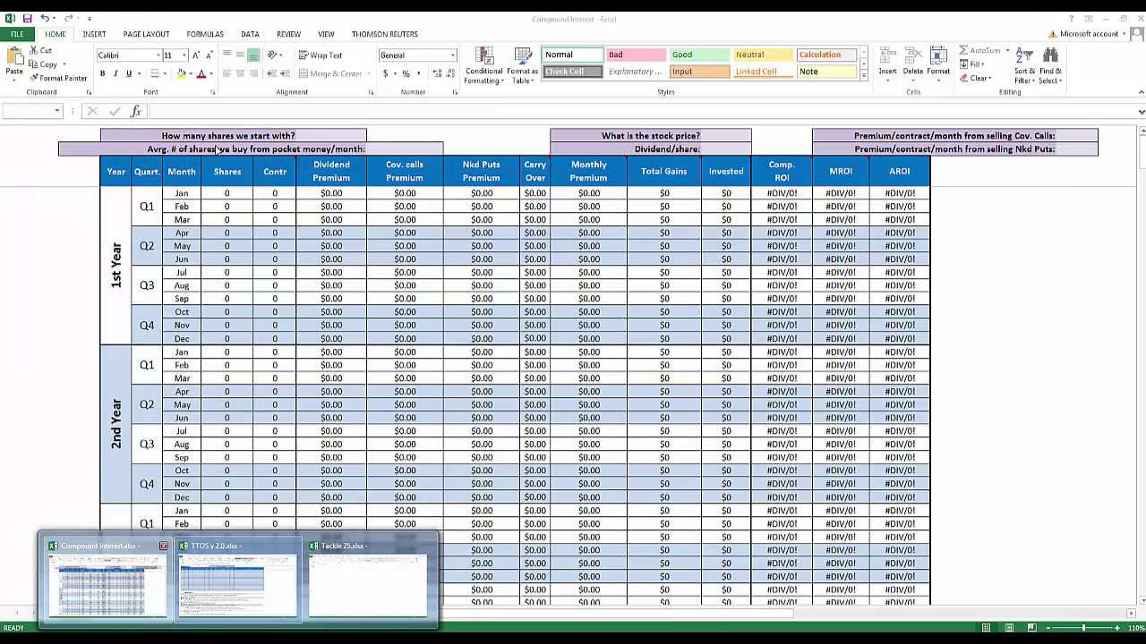
pyautogui.click(107, 584)
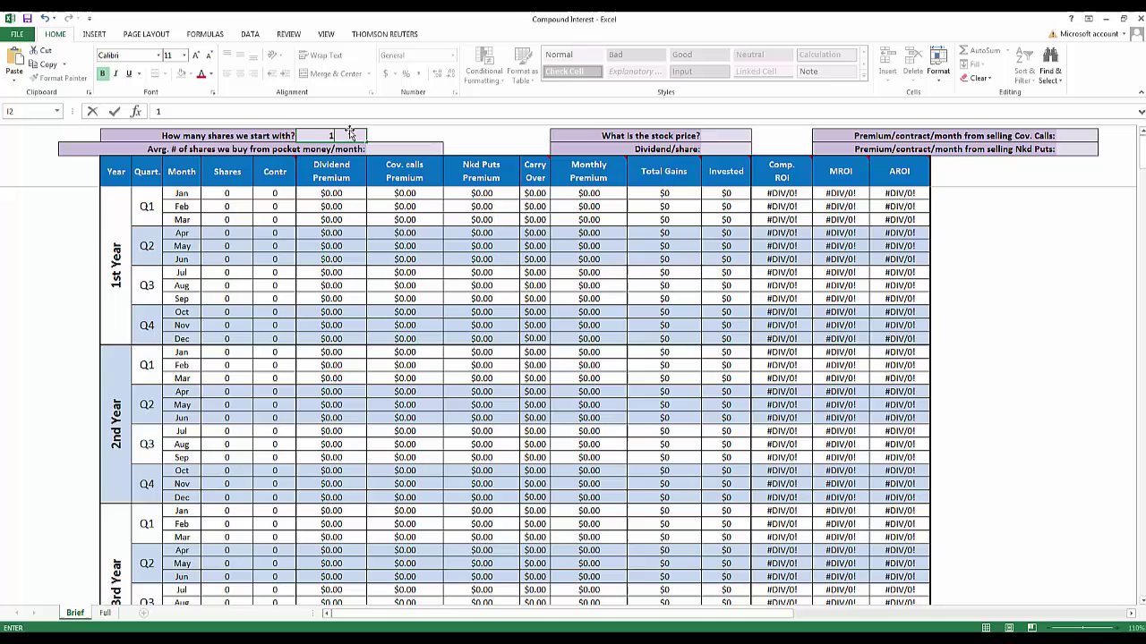
# Set 100 starting shares and a $69.66 stock price.
pyautogui.write('00')
pyautogui.press('Return')
pyautogui.click(707, 136)
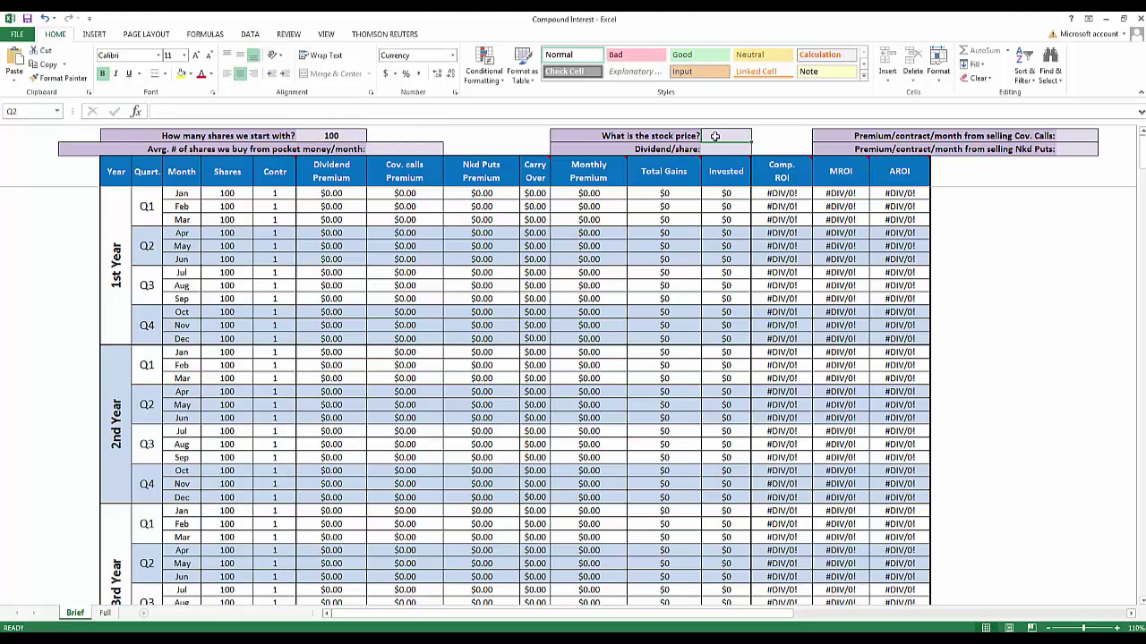
pyautogui.write('69.66')
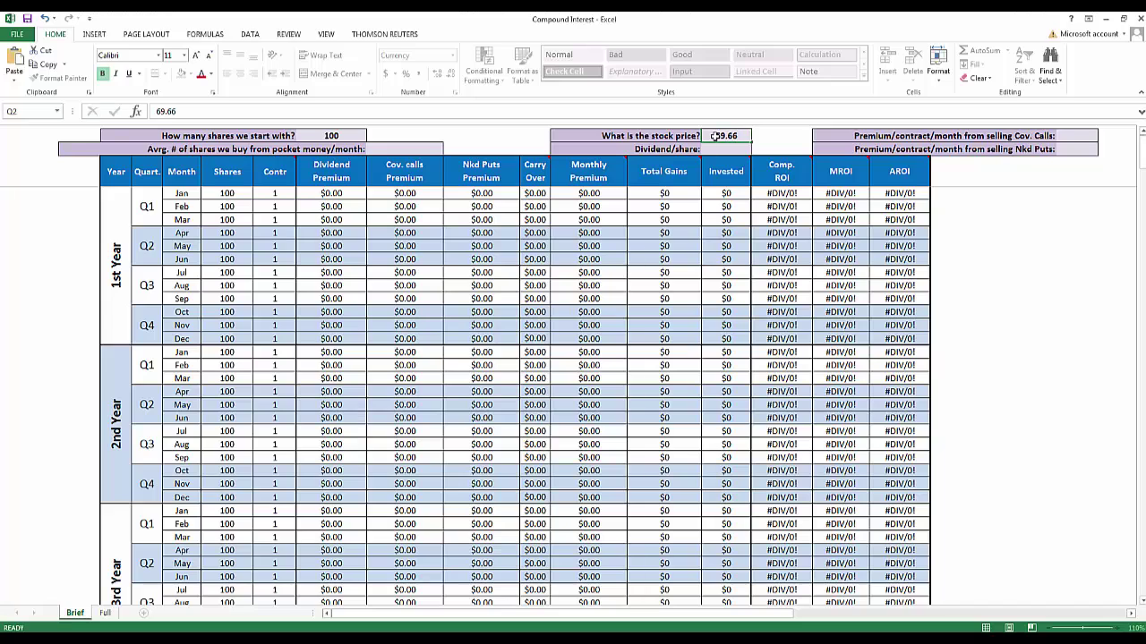
pyautogui.press('Tab')
# Enter 3 shares bought monthly and a $145.00 covered-call premium per contract.
pyautogui.write('1')
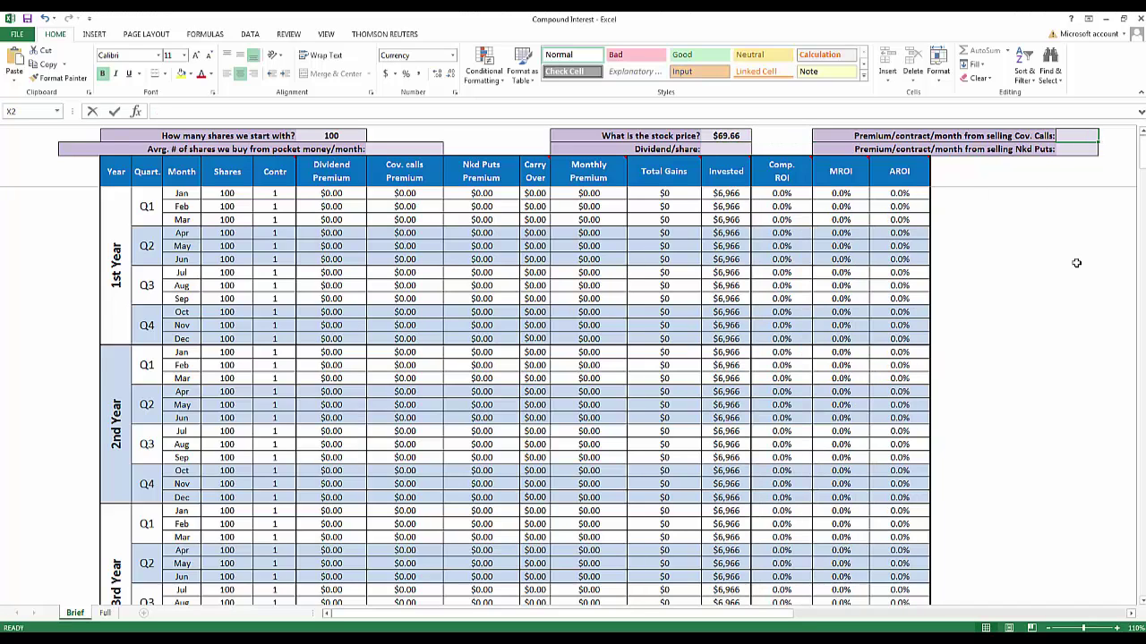
pyautogui.write('.45')
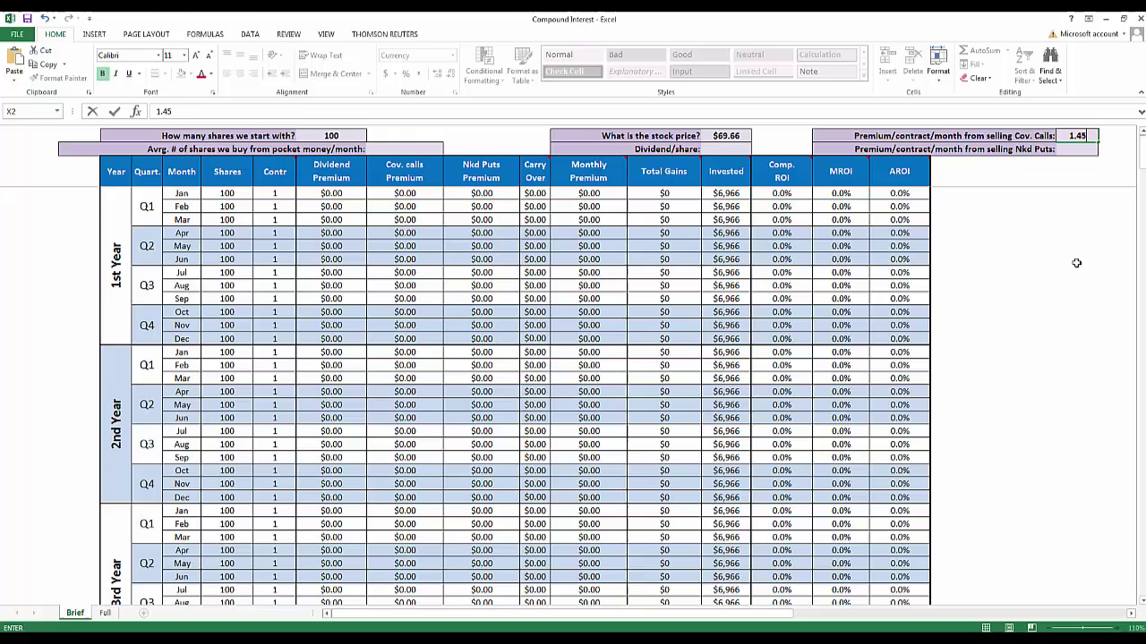
pyautogui.press('Return')
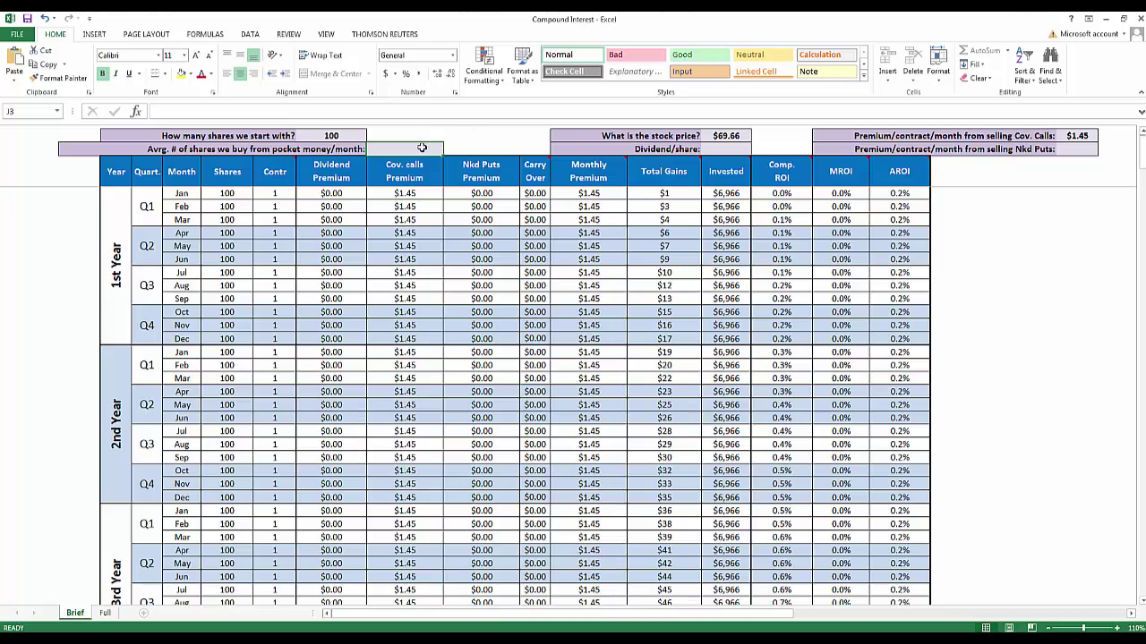
pyautogui.write('3')
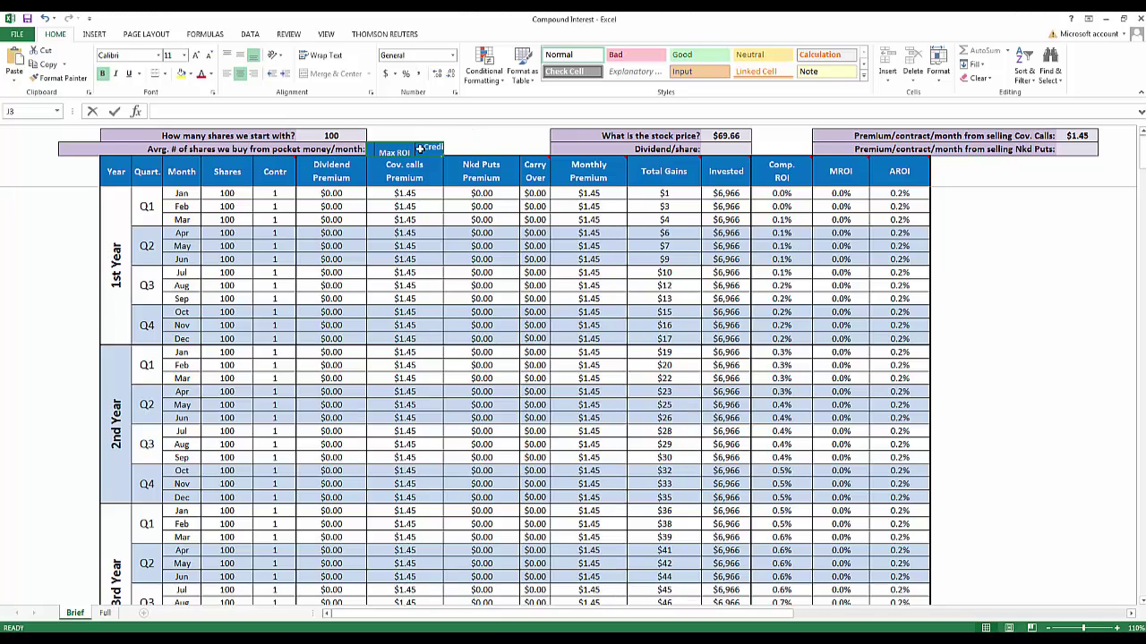
pyautogui.press('Return')
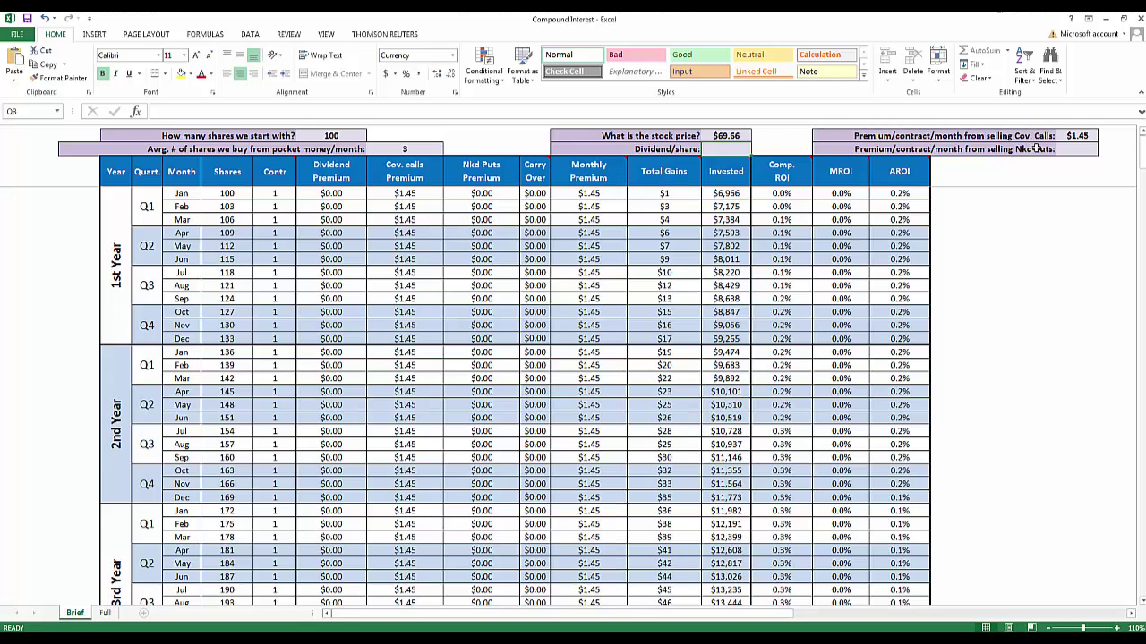
pyautogui.click(1083, 136)
pyautogui.write('145')
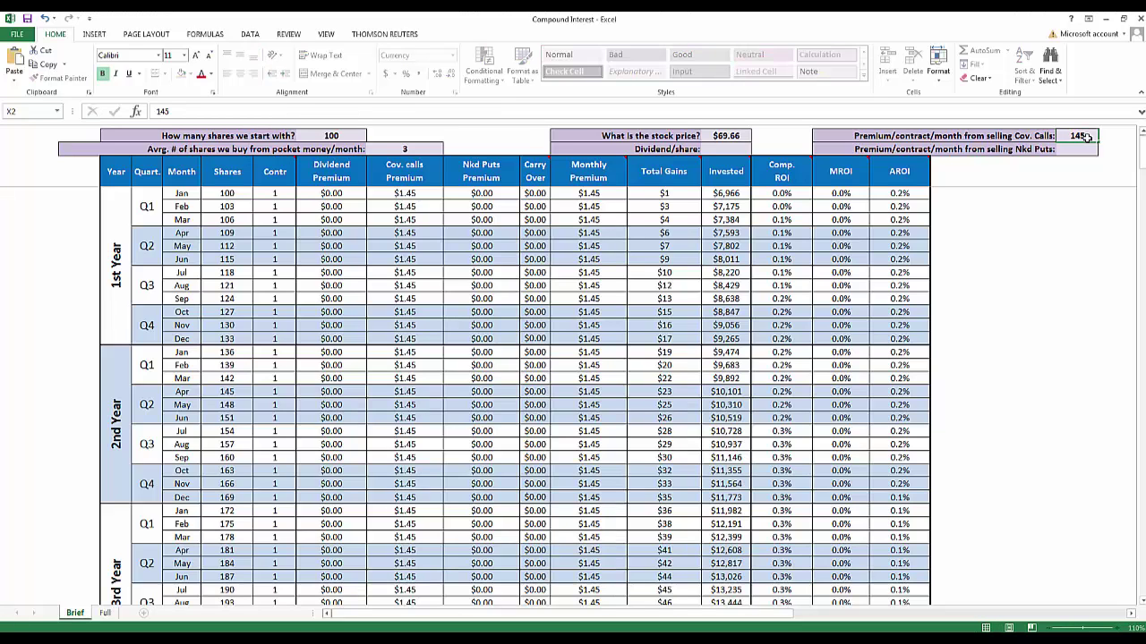
pyautogui.press('Return')
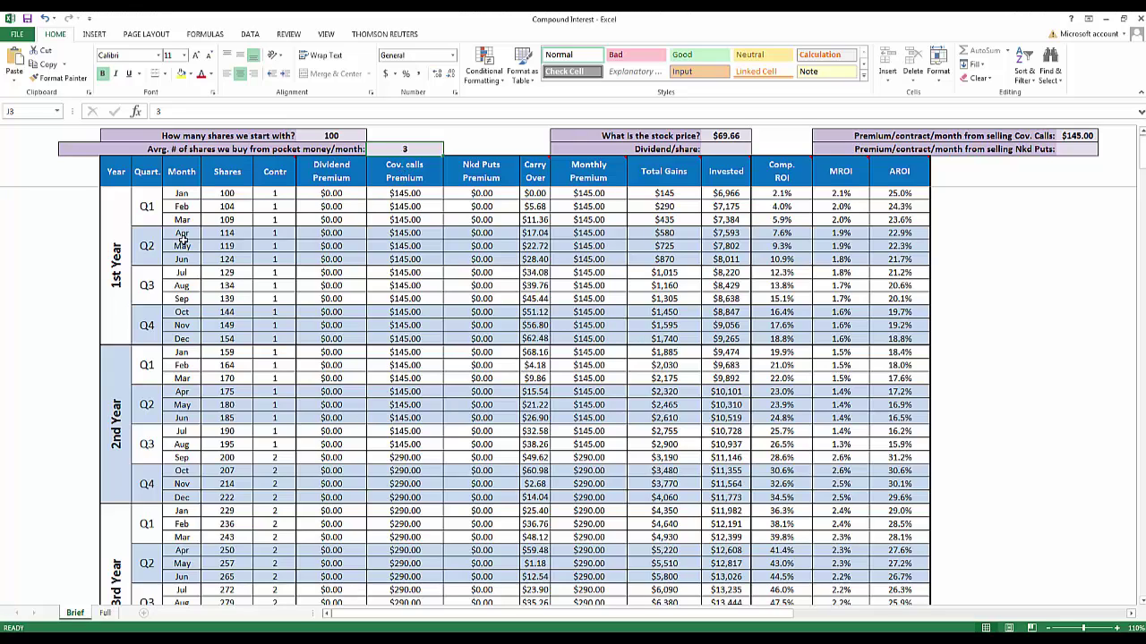
# Inspect the covered-call premium, Shares and Invested formulas in the first two years.
pyautogui.click(428, 191)
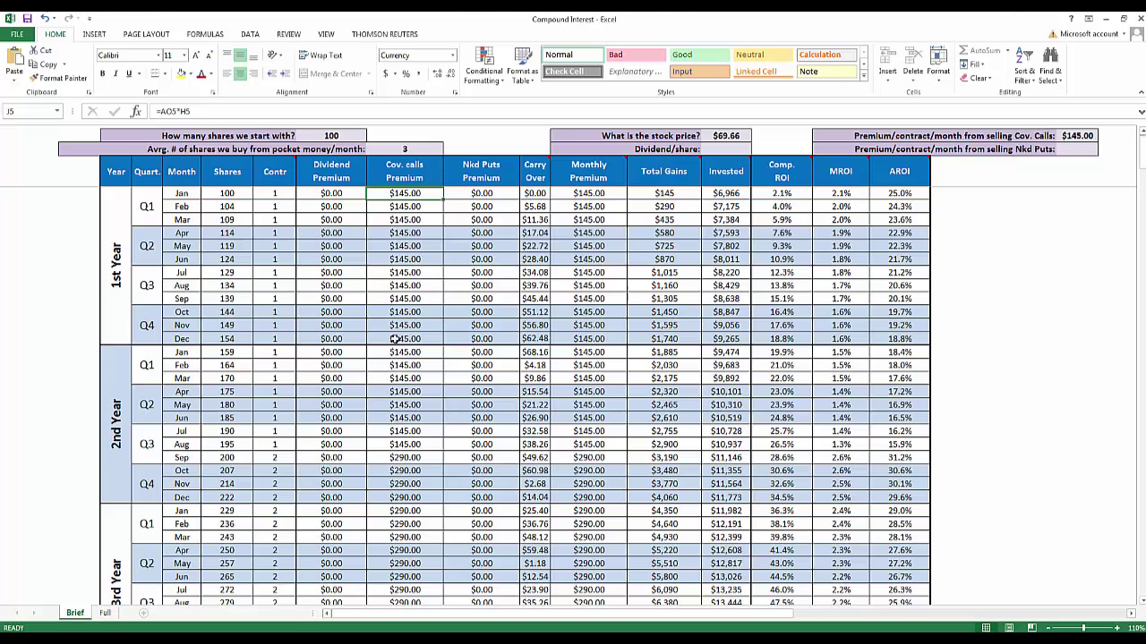
pyautogui.click(396, 458)
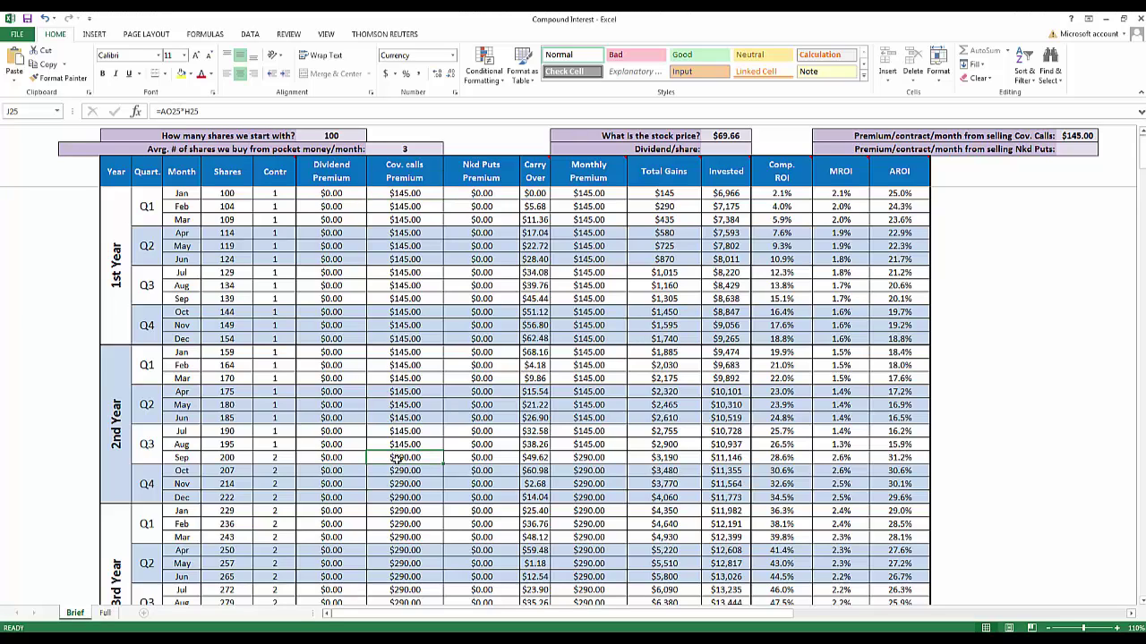
pyautogui.click(245, 446)
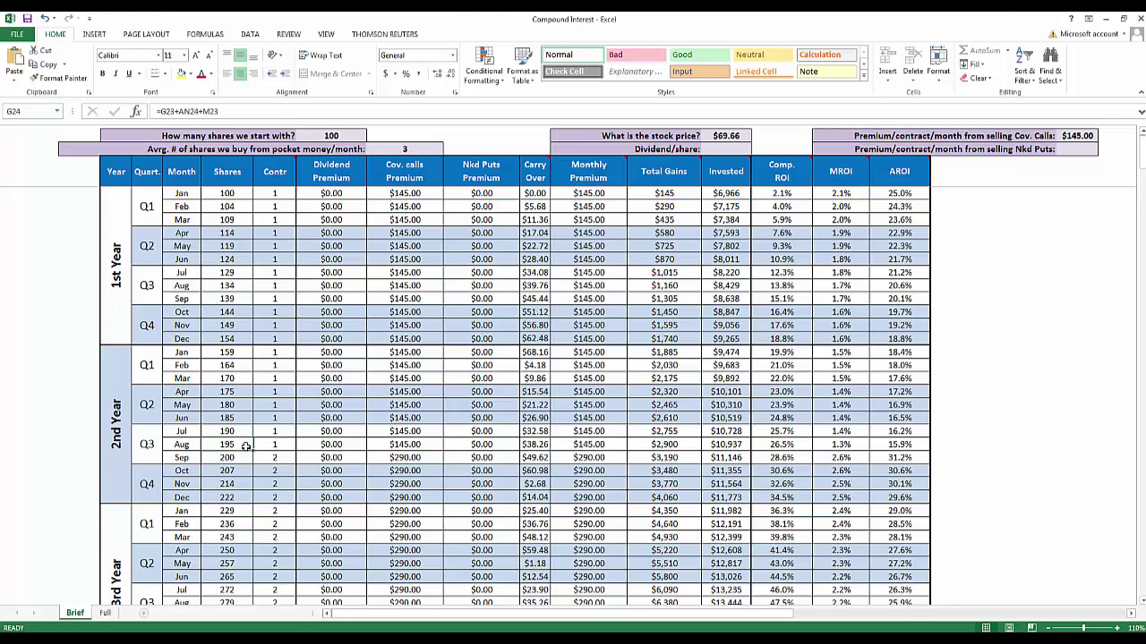
pyautogui.click(727, 431)
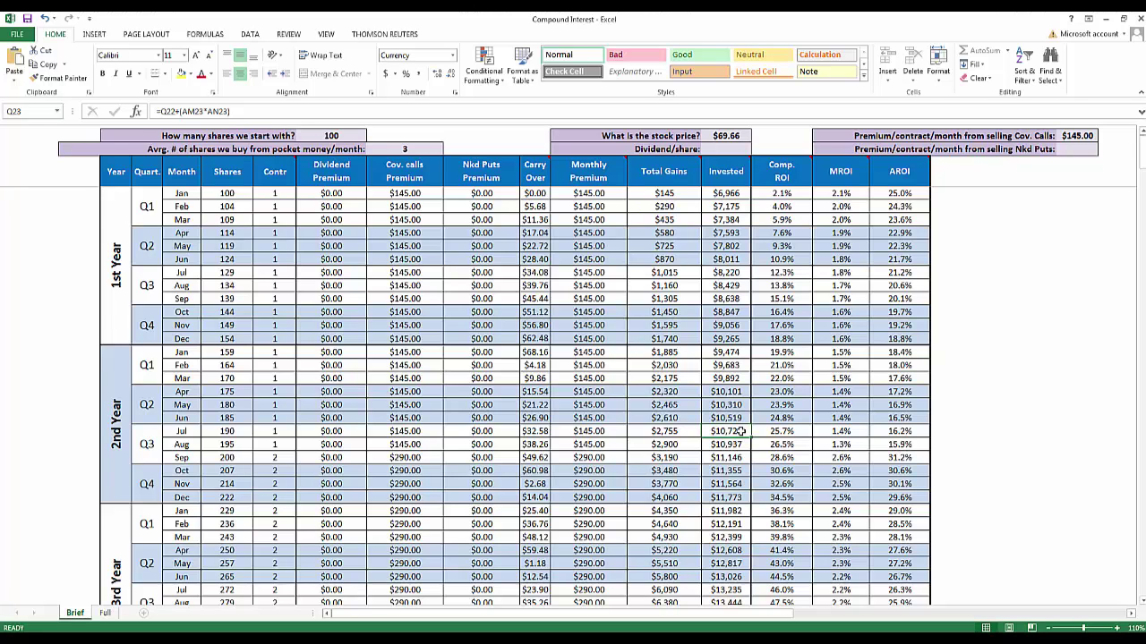
# Scroll down through the projection to the 4th and 5th years.
pyautogui.scroll(-1, 358, 451)
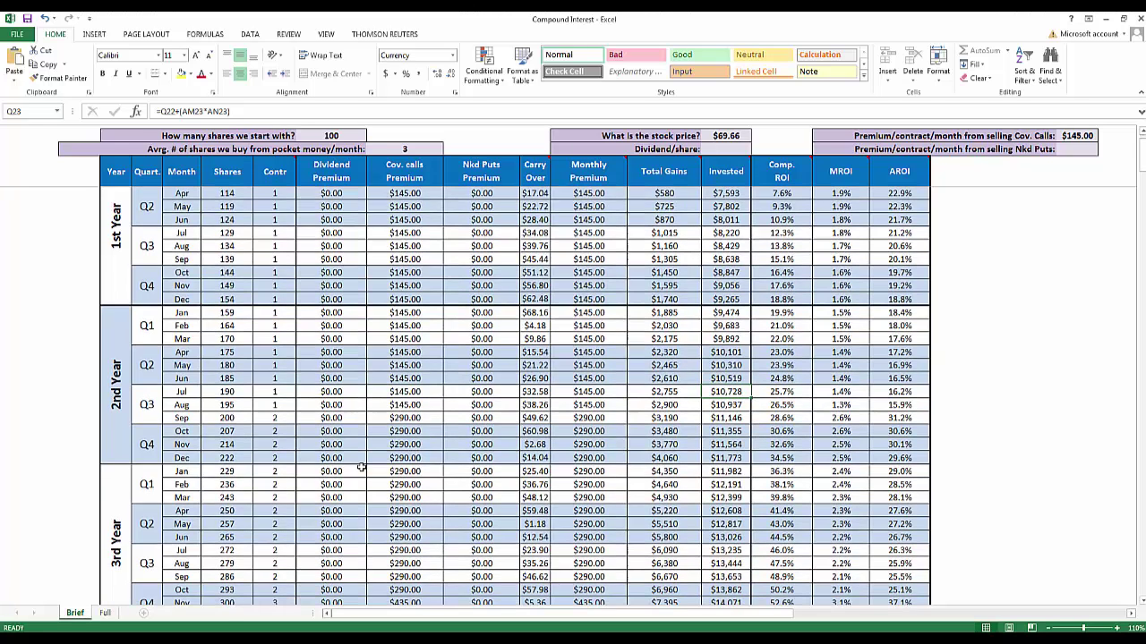
pyautogui.click(181, 418)
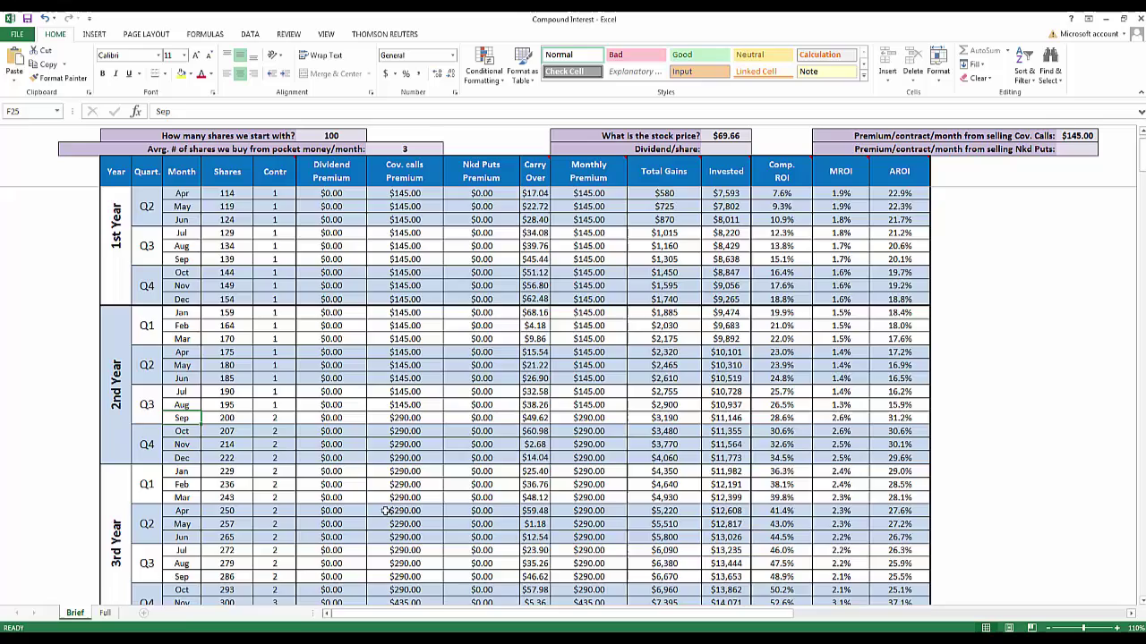
pyautogui.scroll(-4, 380, 511)
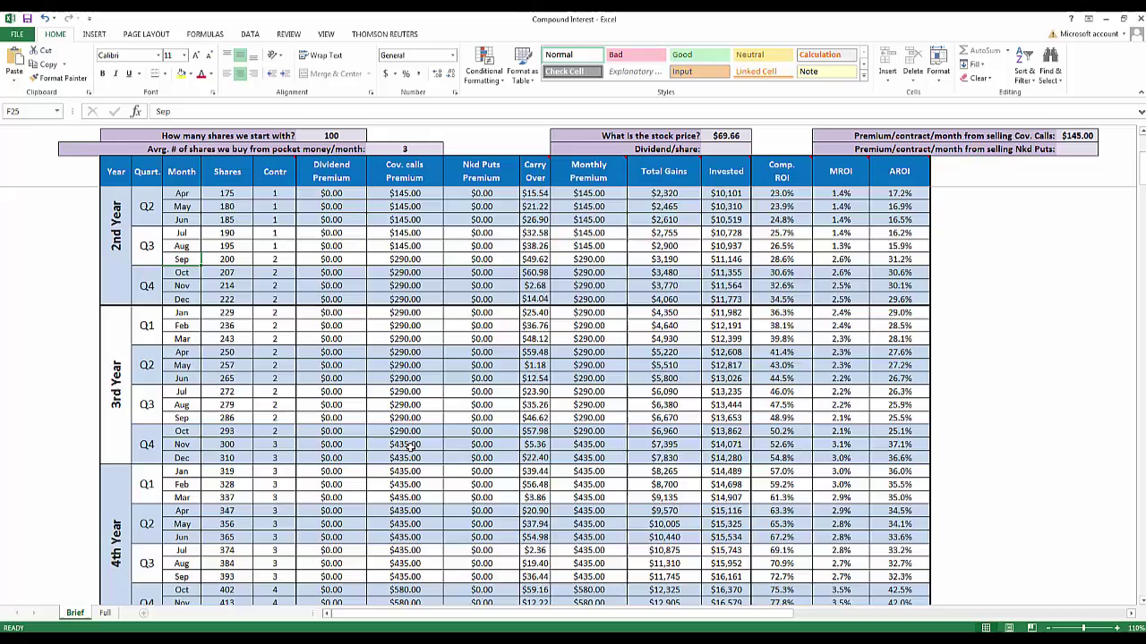
pyautogui.scroll(-3, 409, 445)
pyautogui.scroll(-4, 409, 445)
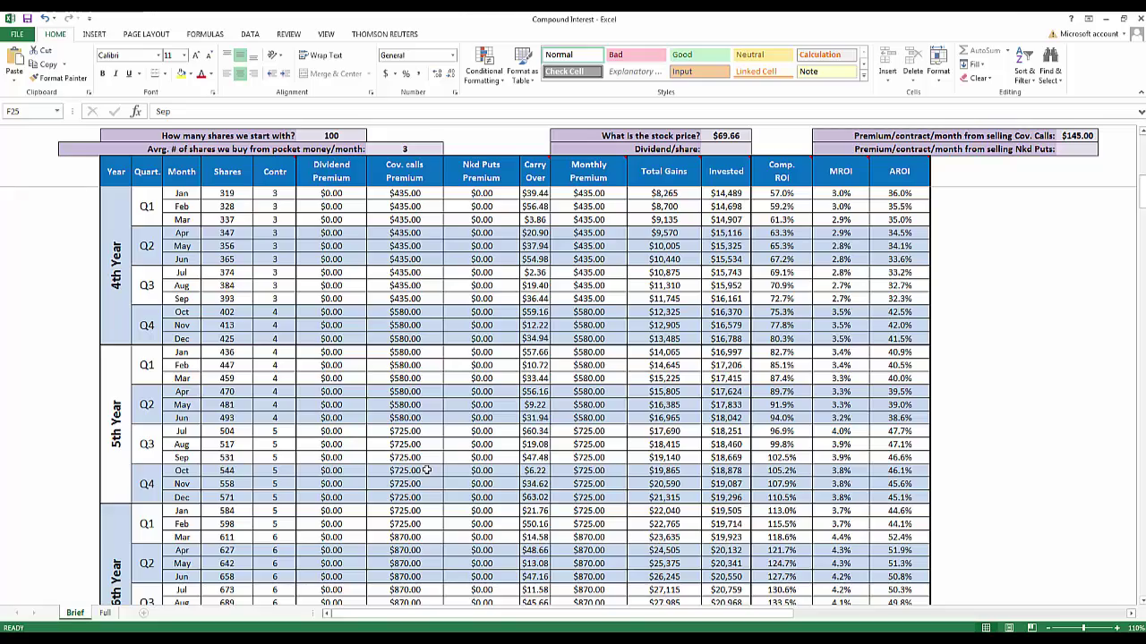
pyautogui.scroll(-7, 427, 470)
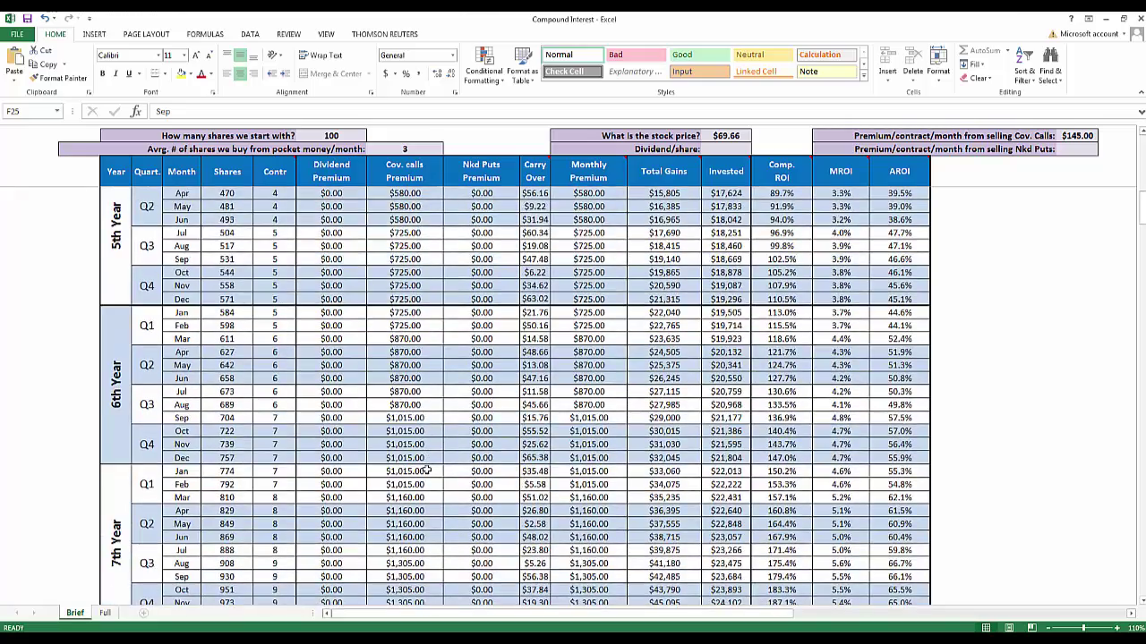
pyautogui.scroll(-12, 427, 470)
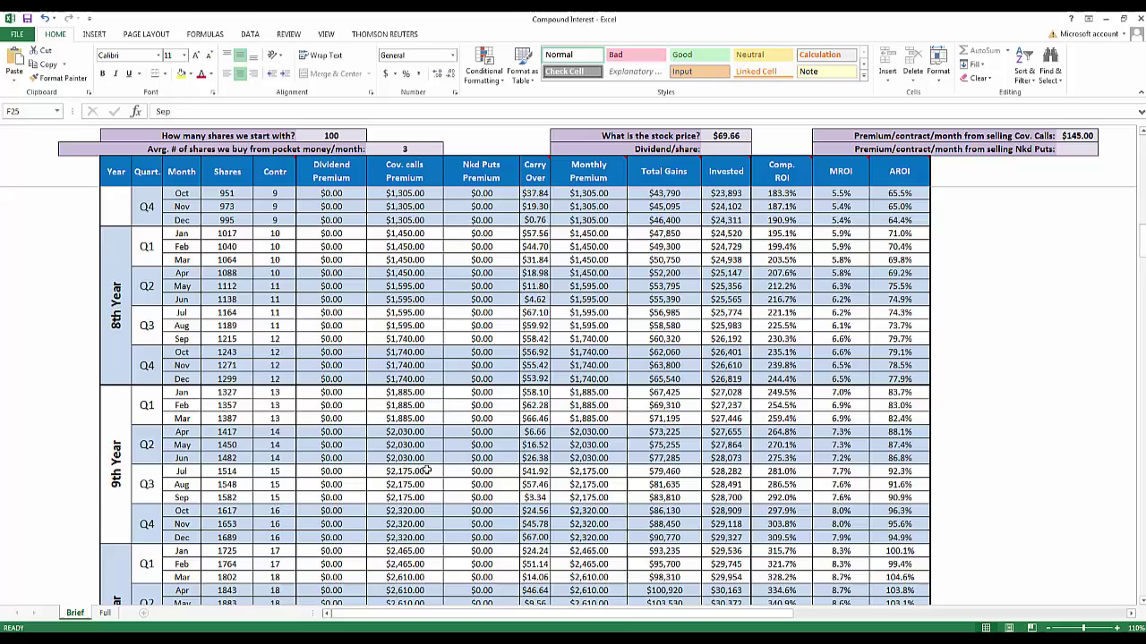
pyautogui.scroll(-3, 427, 470)
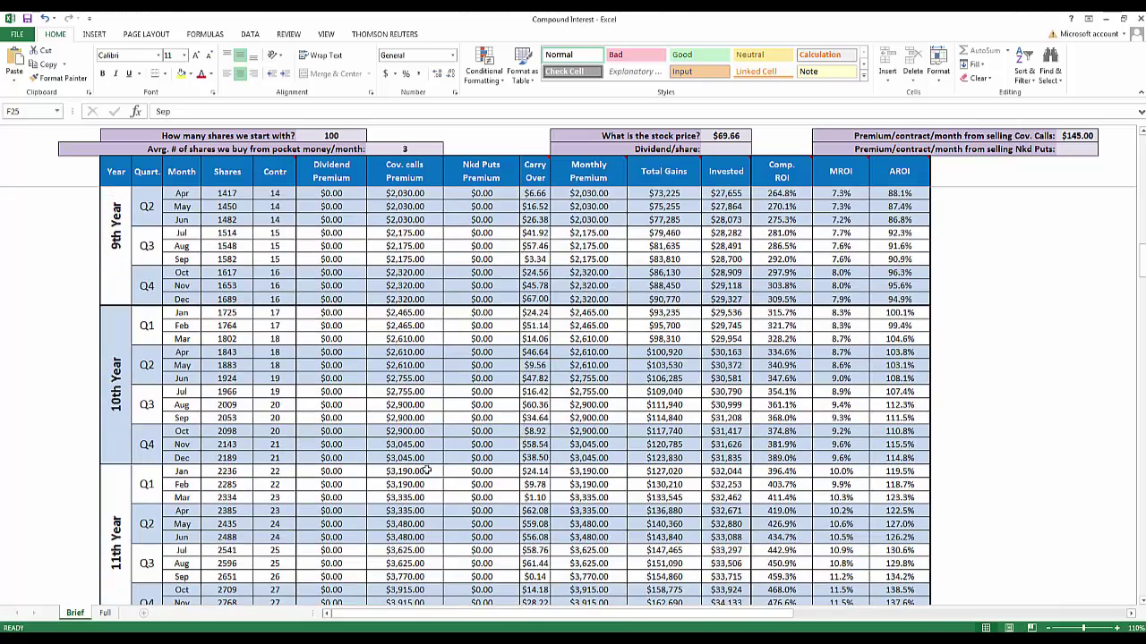
pyautogui.click(229, 445)
pyautogui.click(412, 445)
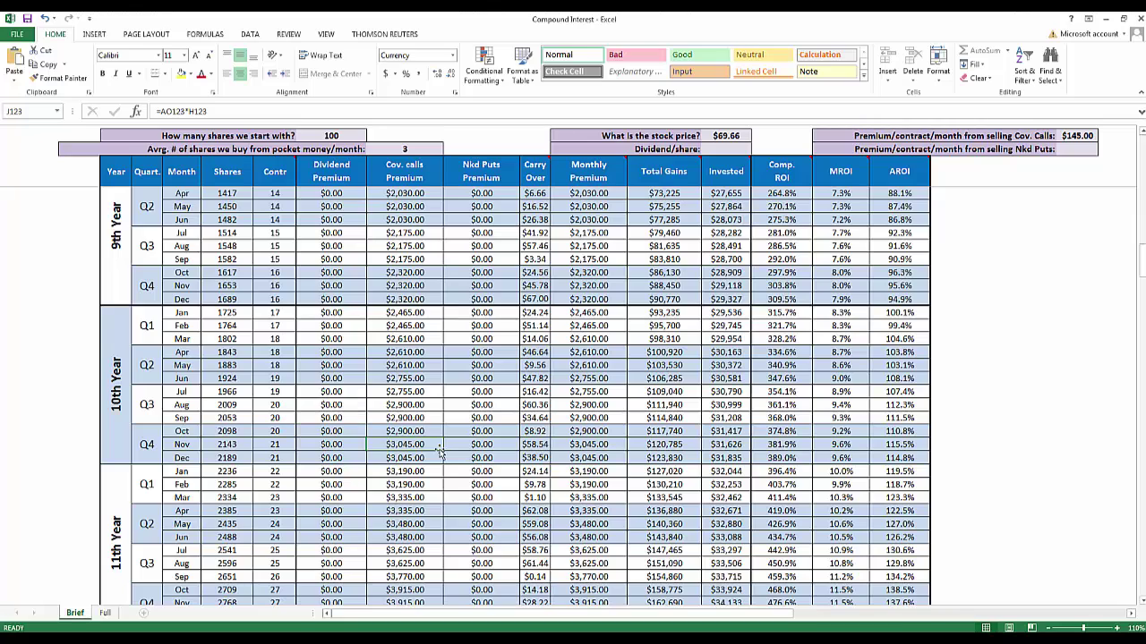
pyautogui.click(682, 444)
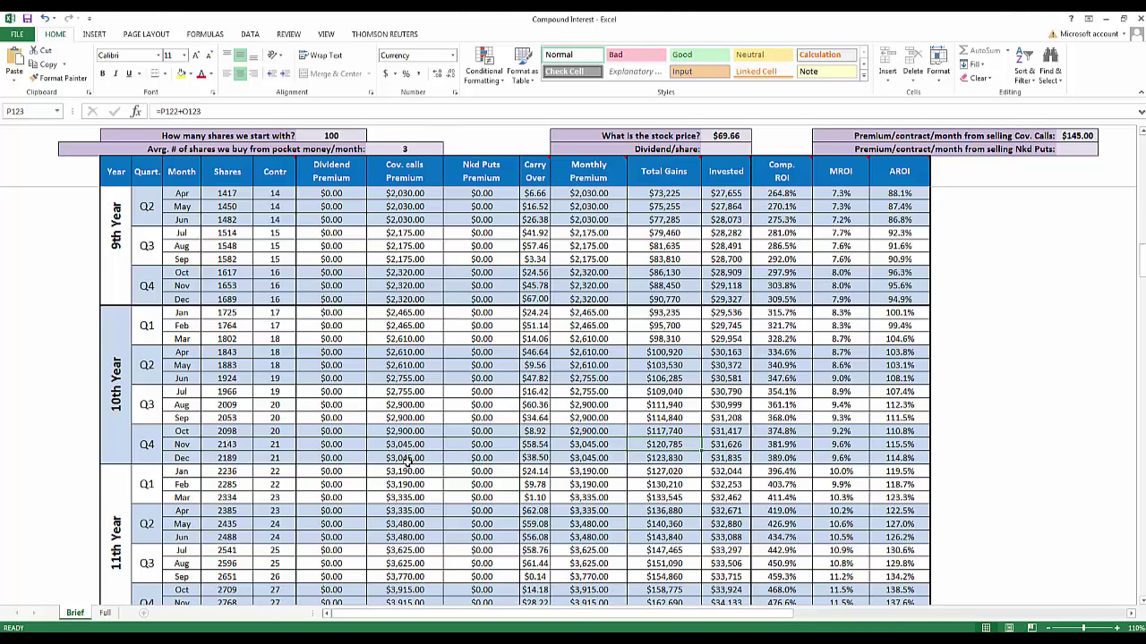
pyautogui.scroll(-6, 407, 460)
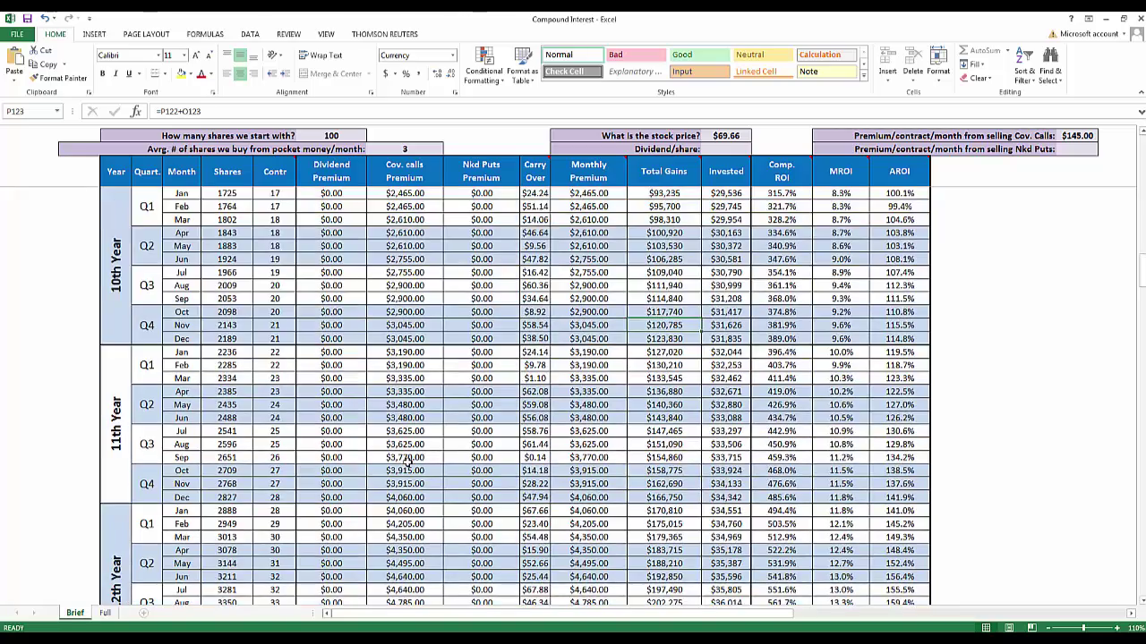
pyautogui.scroll(-10, 407, 460)
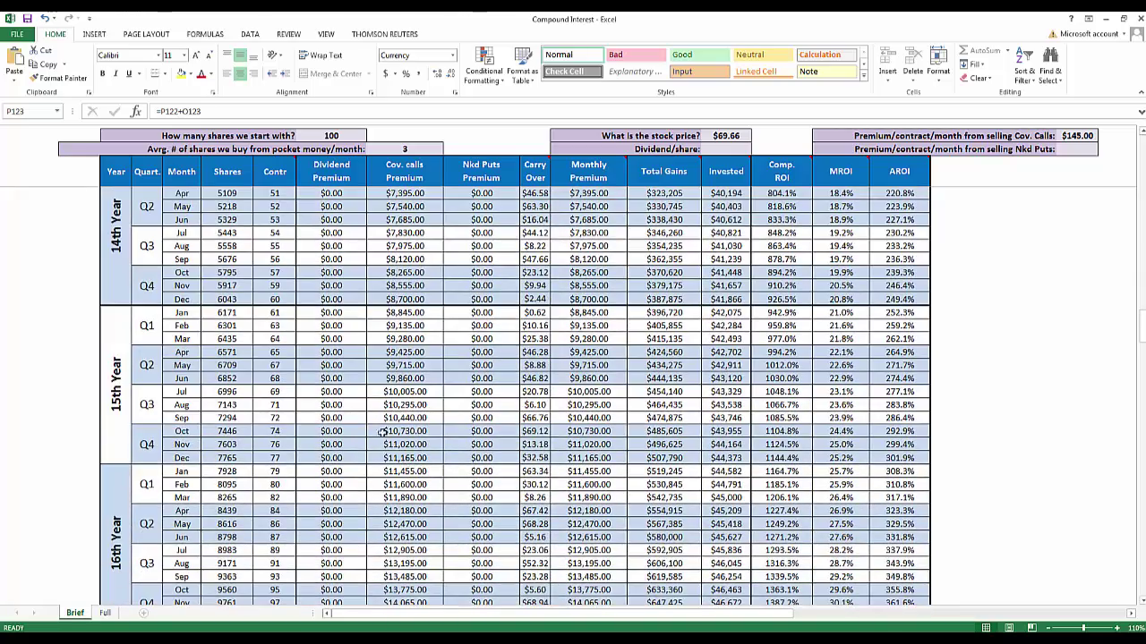
pyautogui.click(217, 457)
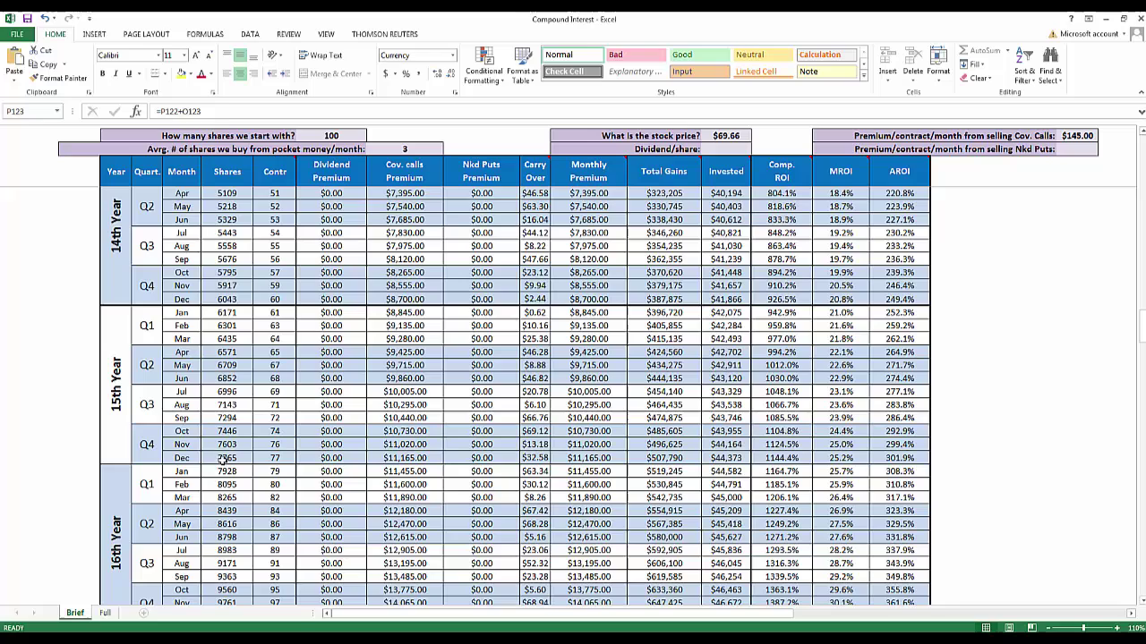
pyautogui.click(428, 458)
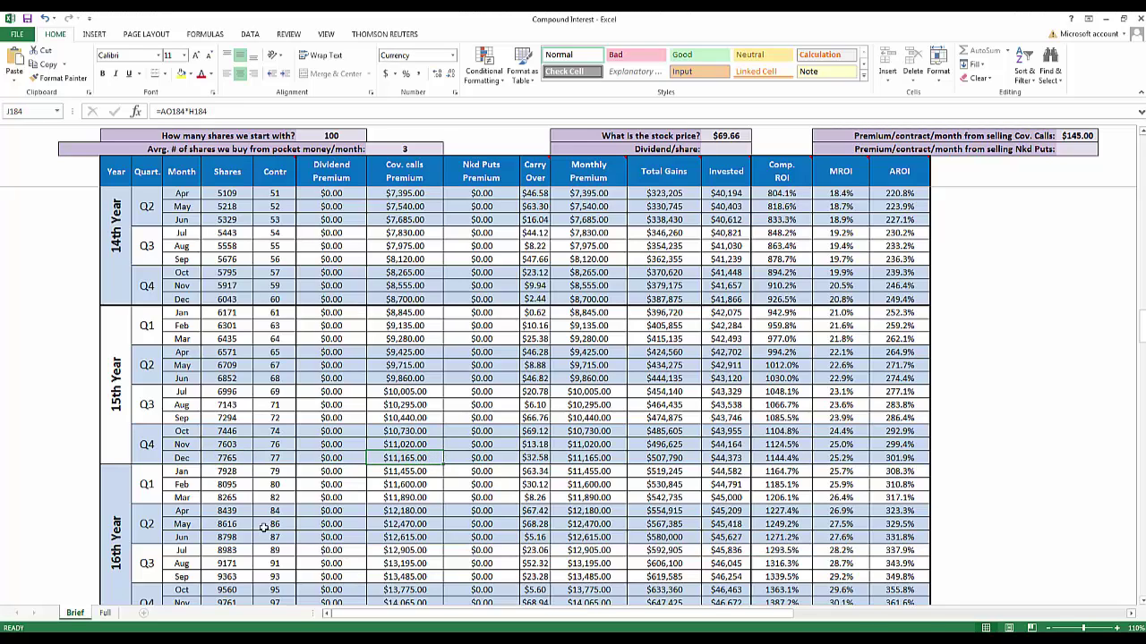
pyautogui.click(663, 460)
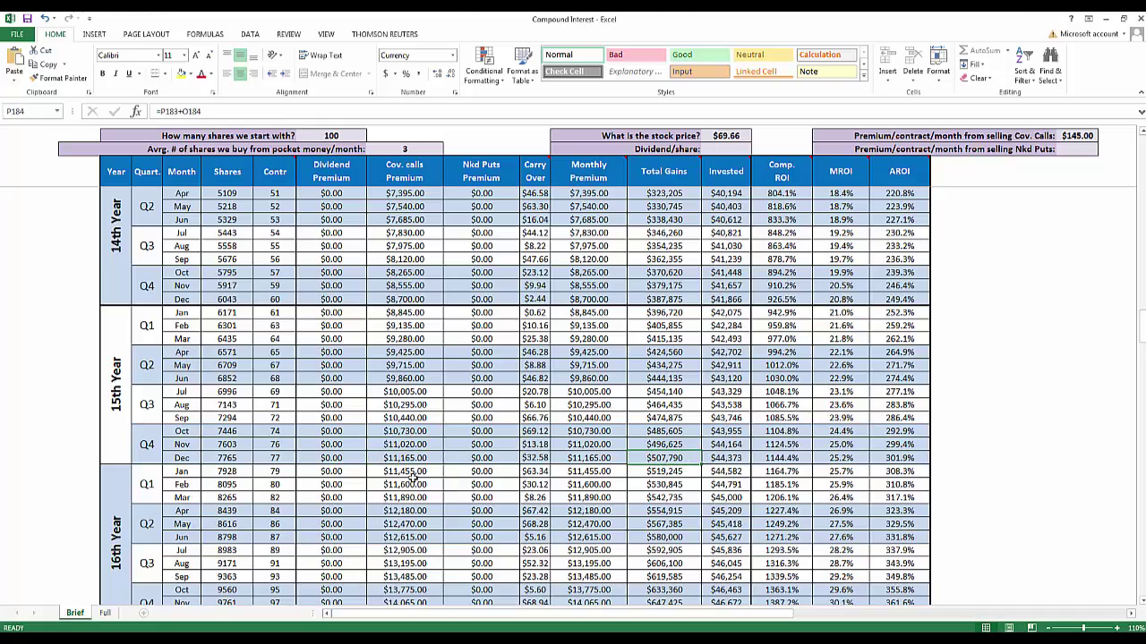
pyautogui.scroll(-19, 414, 477)
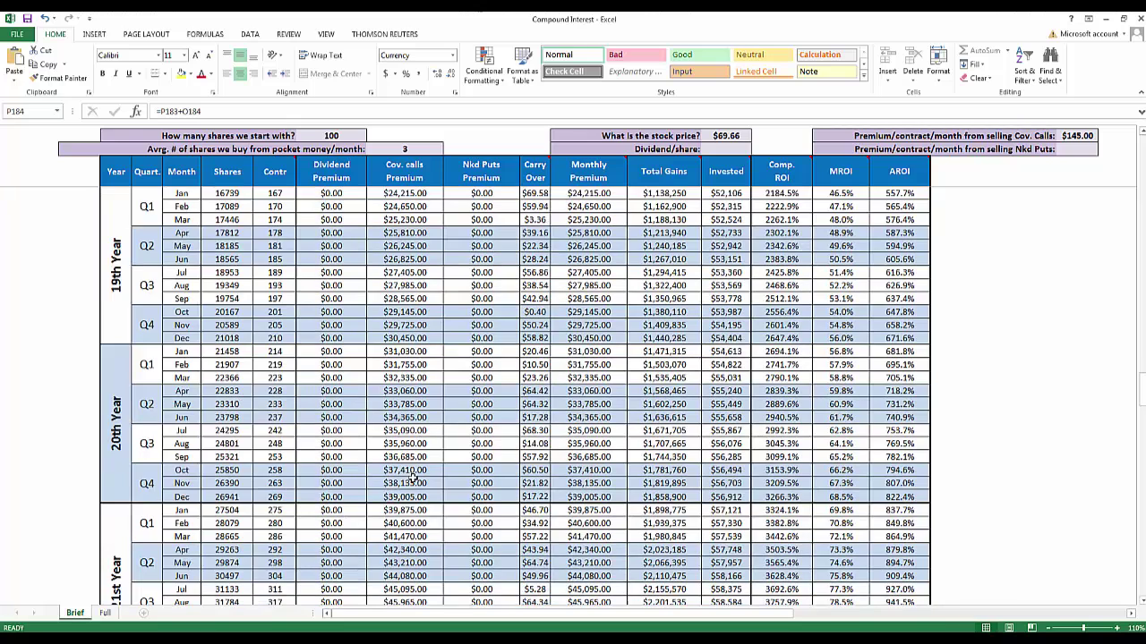
pyautogui.click(402, 497)
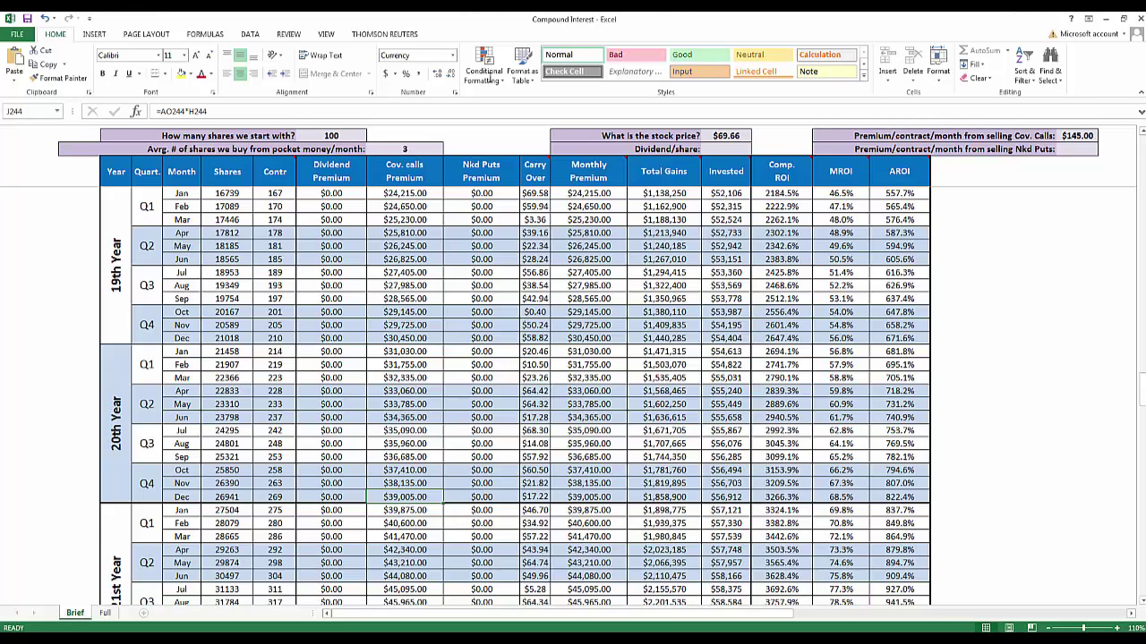
# Replace the Q2 stock price with 24.33 and the X2 premium of 145 with 75.
pyautogui.click(735, 137)
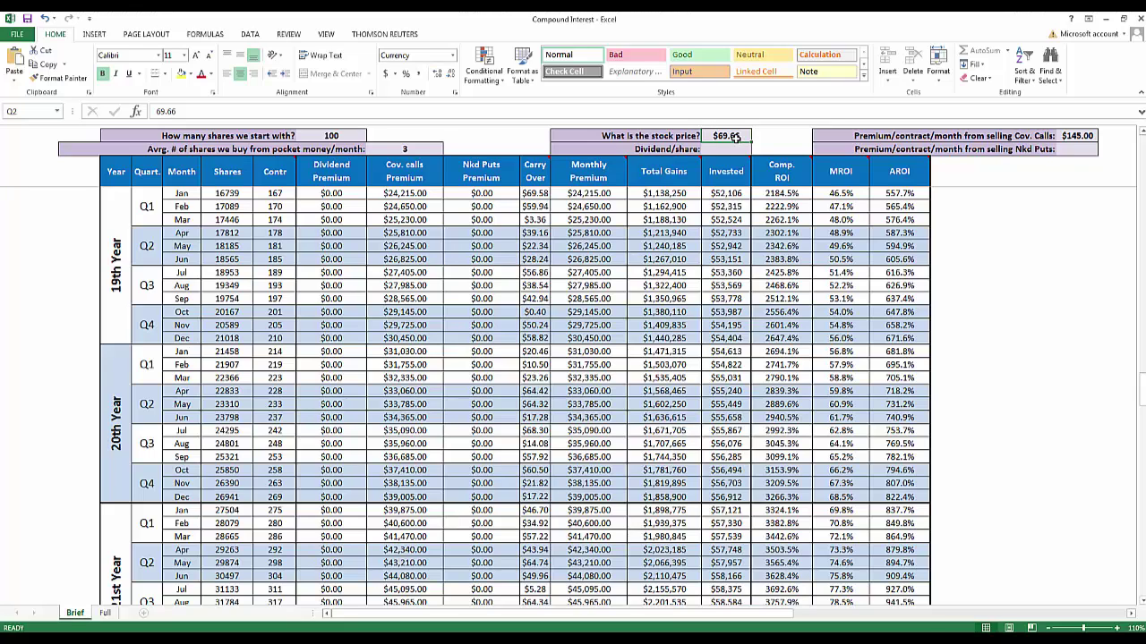
pyautogui.write('24.33')
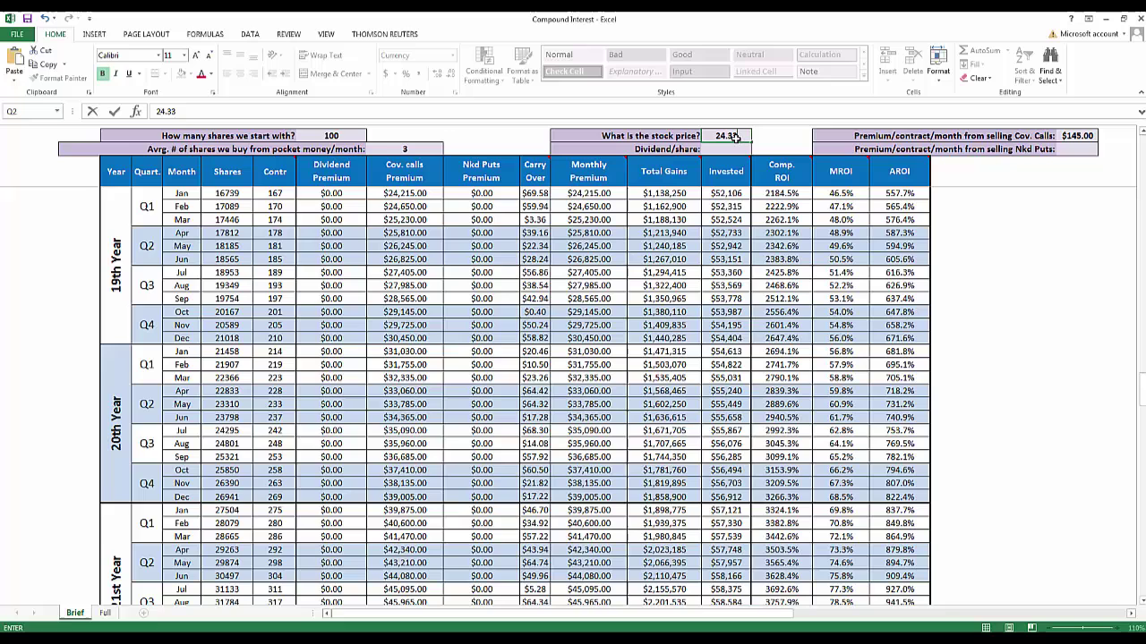
pyautogui.press('Return')
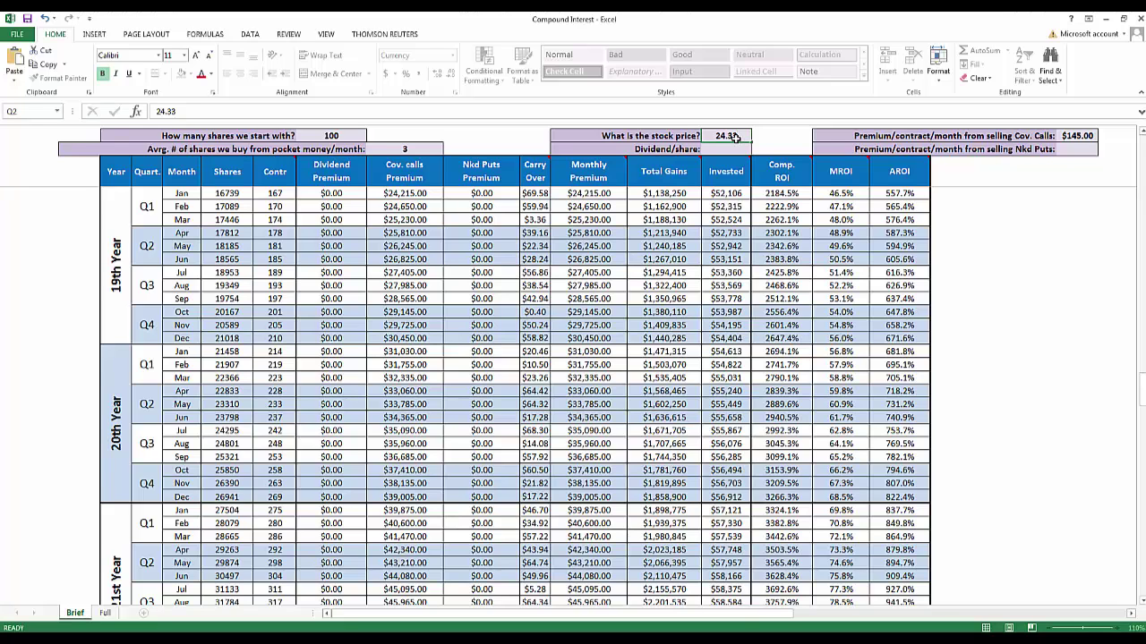
pyautogui.click(1081, 135)
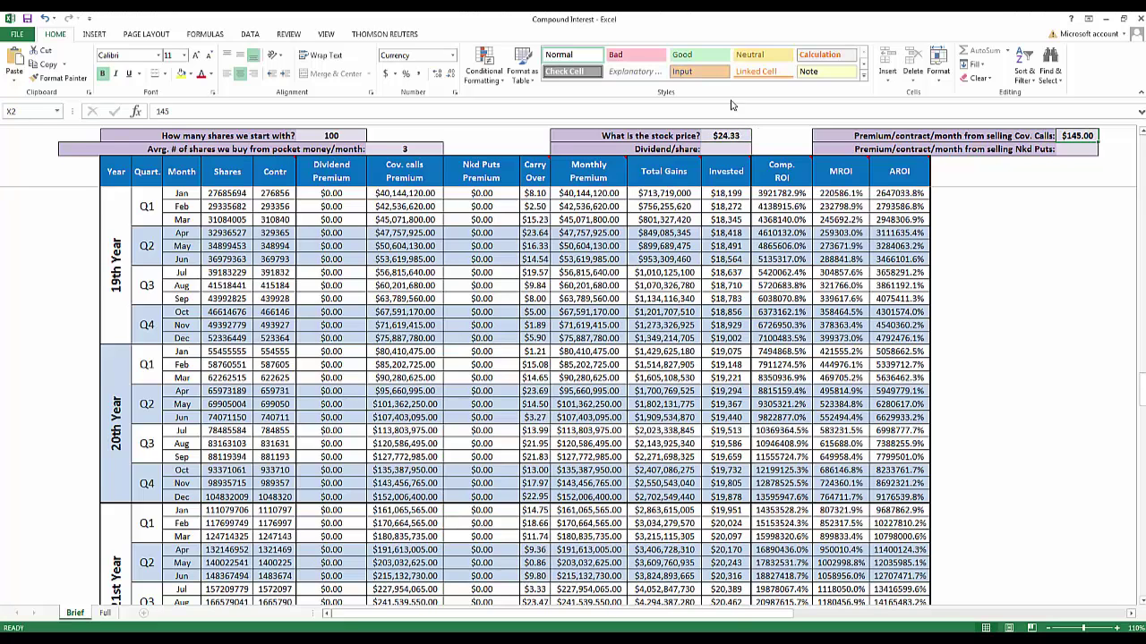
pyautogui.doubleClick(1080, 135)
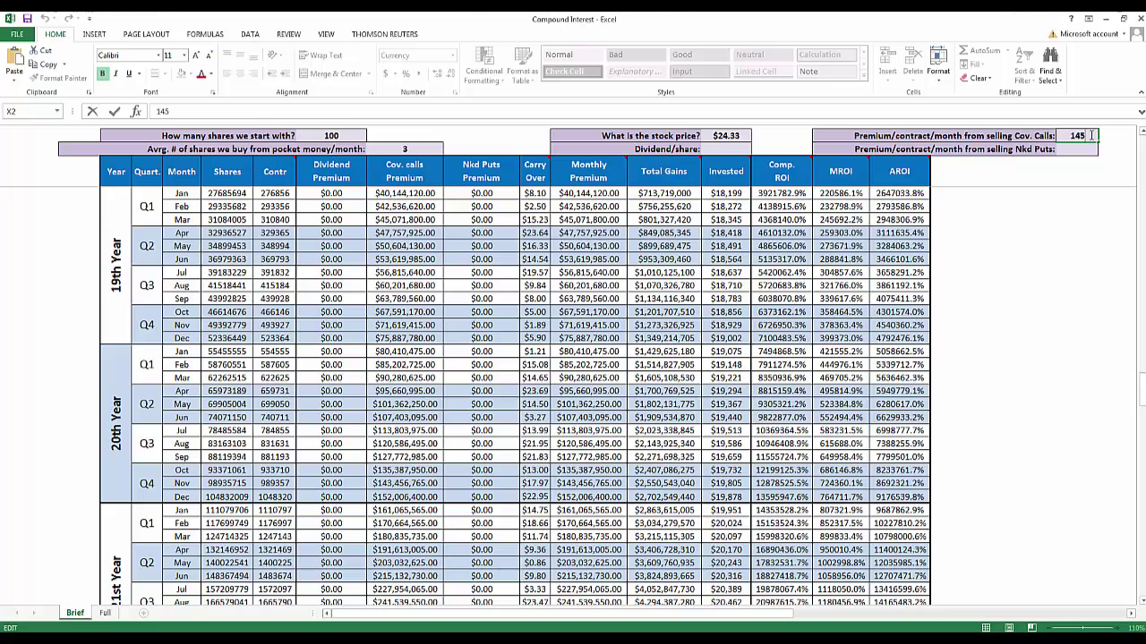
pyautogui.press('BackSpace')
pyautogui.press('BackSpace')
pyautogui.press('BackSpace')
pyautogui.write('75')
pyautogui.click(405, 148)
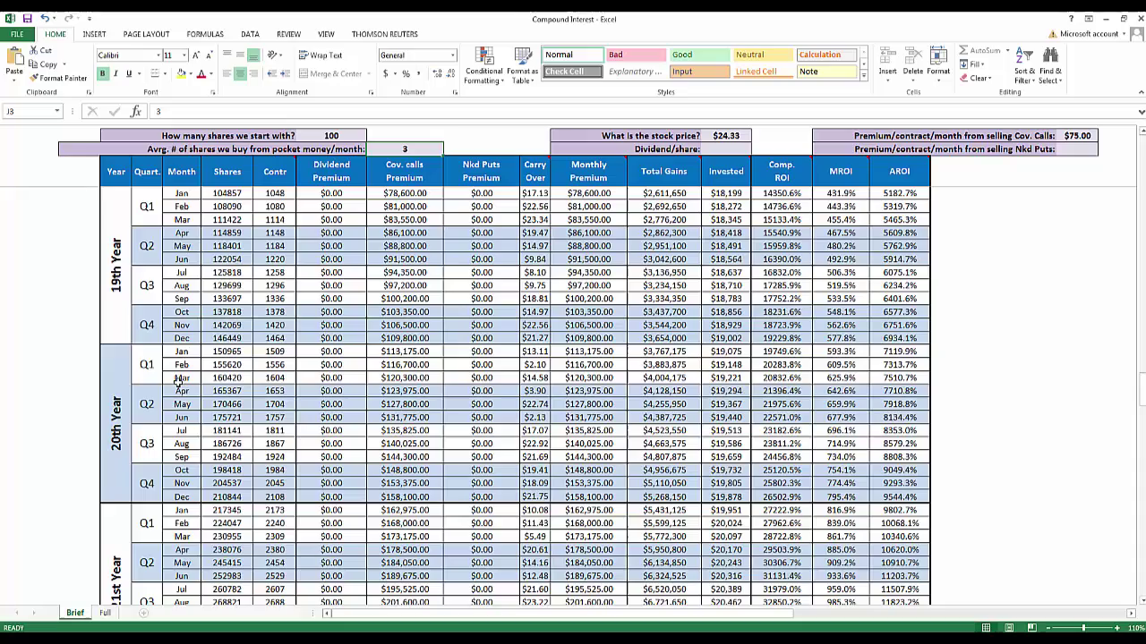
pyautogui.scroll(4, 414, 264)
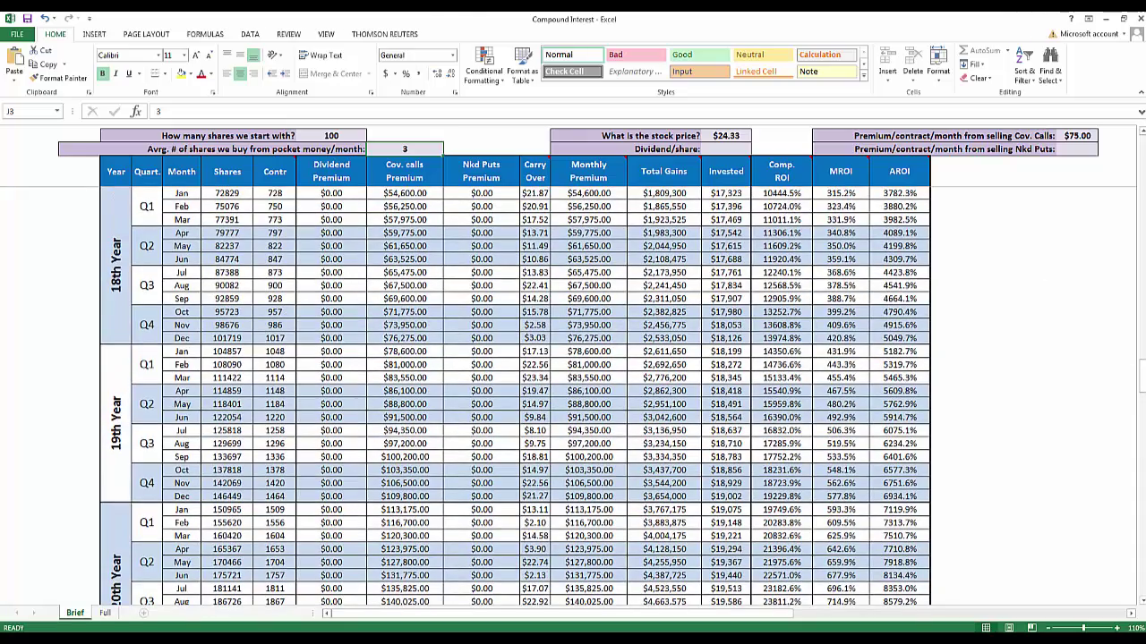
pyautogui.moveTo(1141, 368); pyautogui.dragTo(1141, 148)
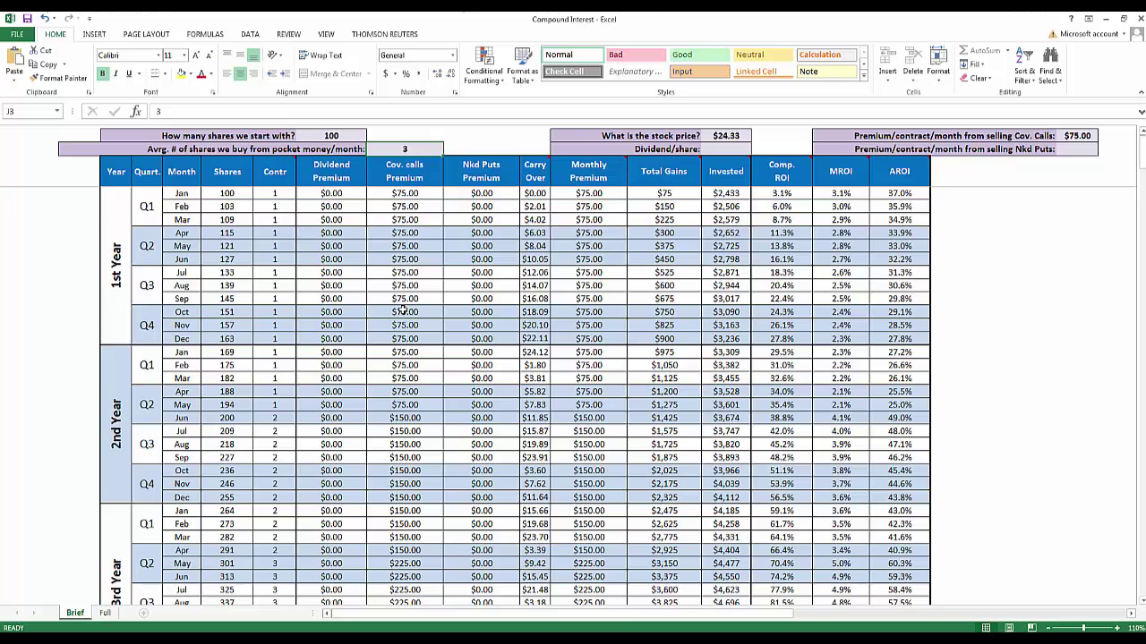
pyautogui.scroll(-13, 403, 310)
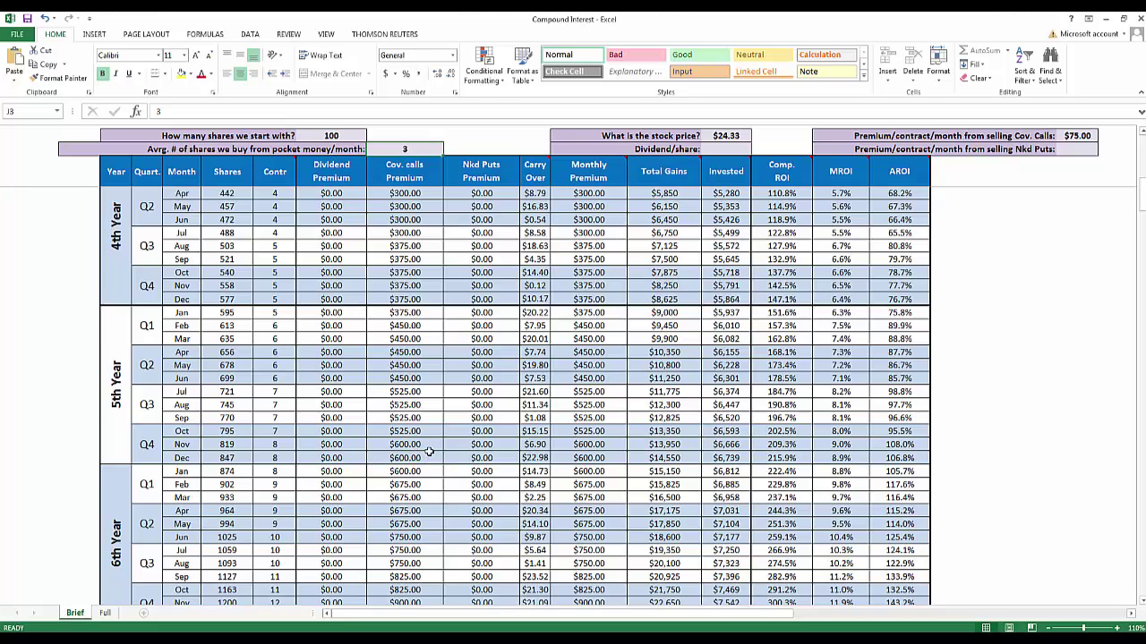
pyautogui.scroll(-19, 428, 452)
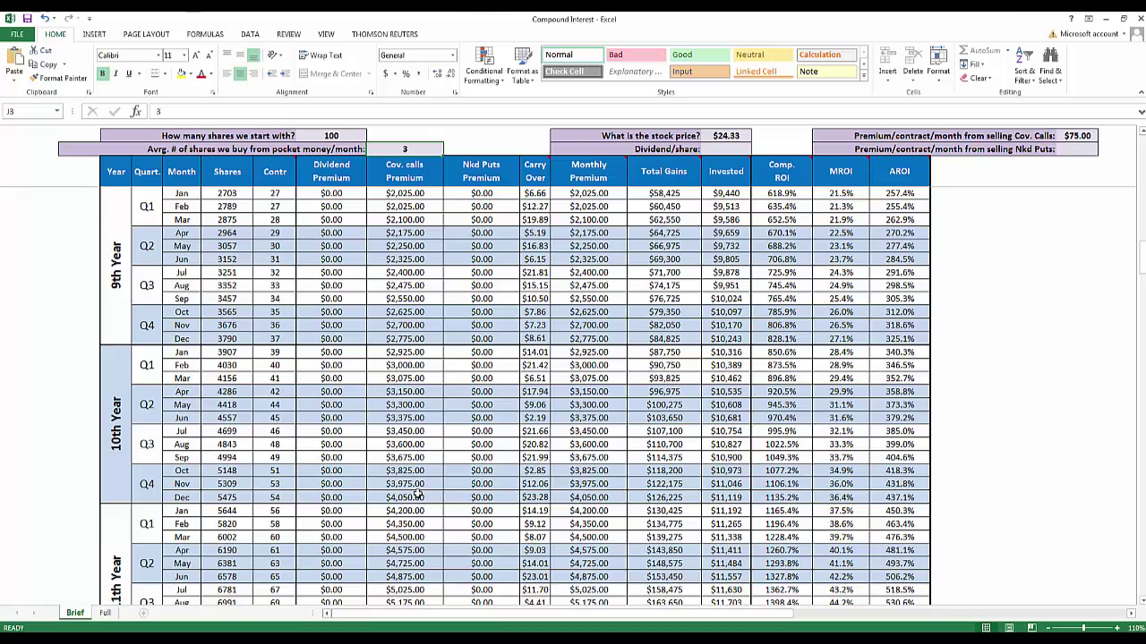
pyautogui.scroll(-20, 418, 493)
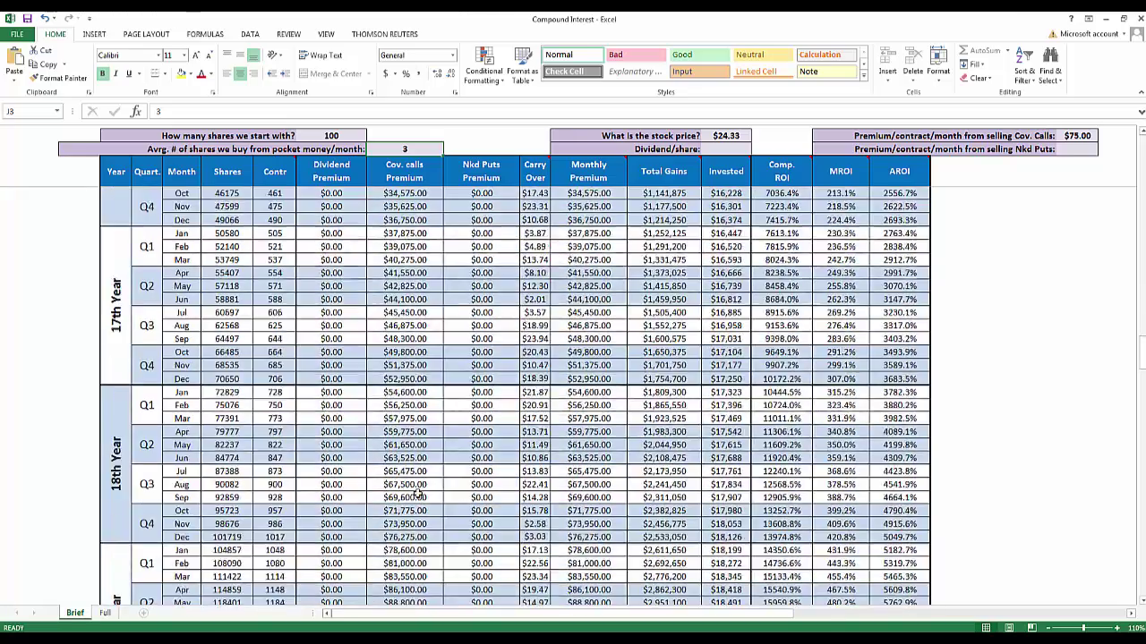
pyautogui.scroll(-7, 418, 493)
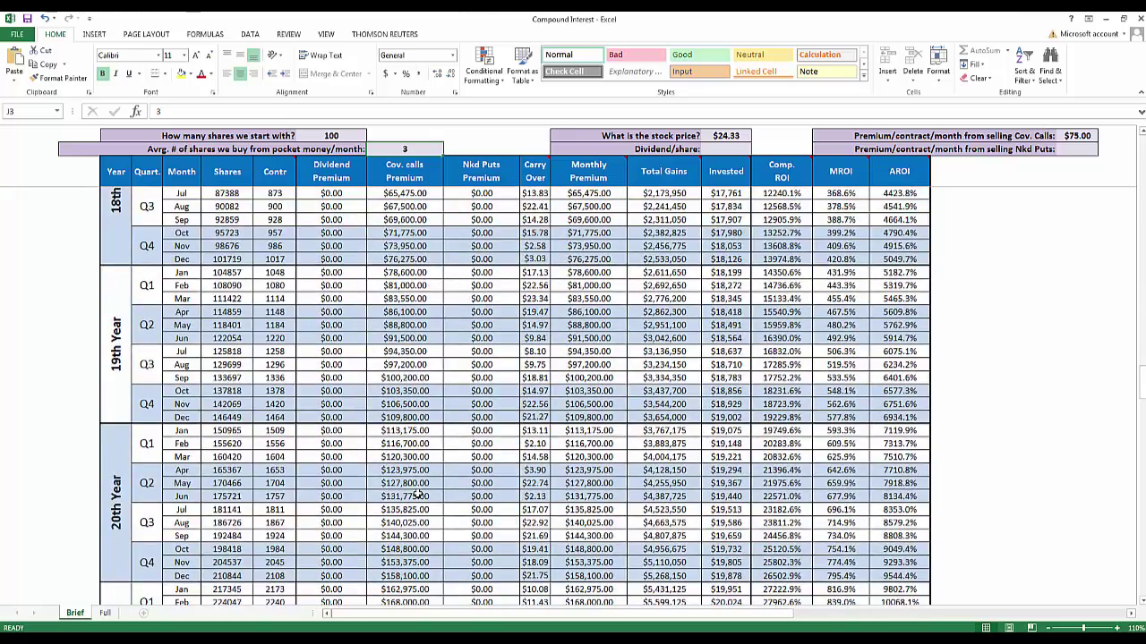
pyautogui.click(248, 578)
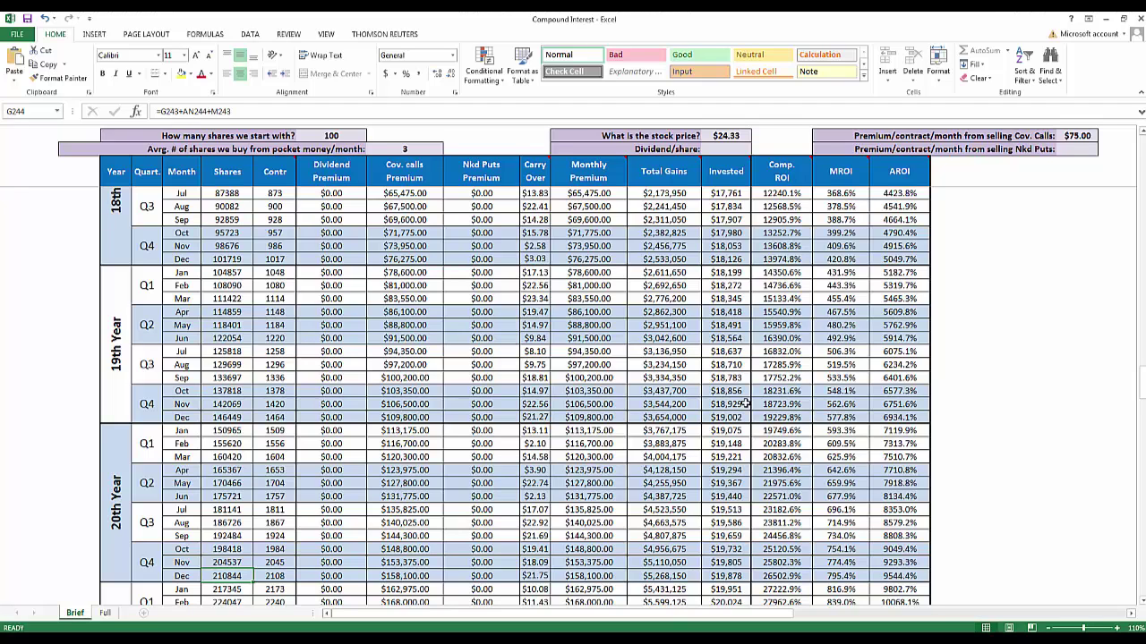
pyautogui.scroll(4, 942, 294)
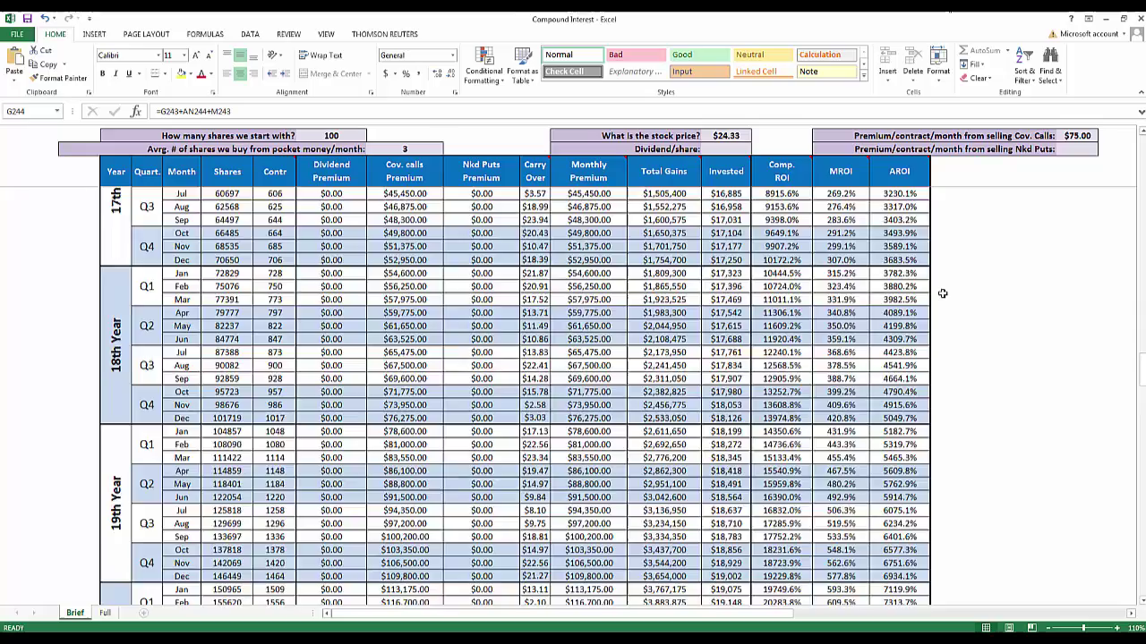
pyautogui.scroll(20, 943, 294)
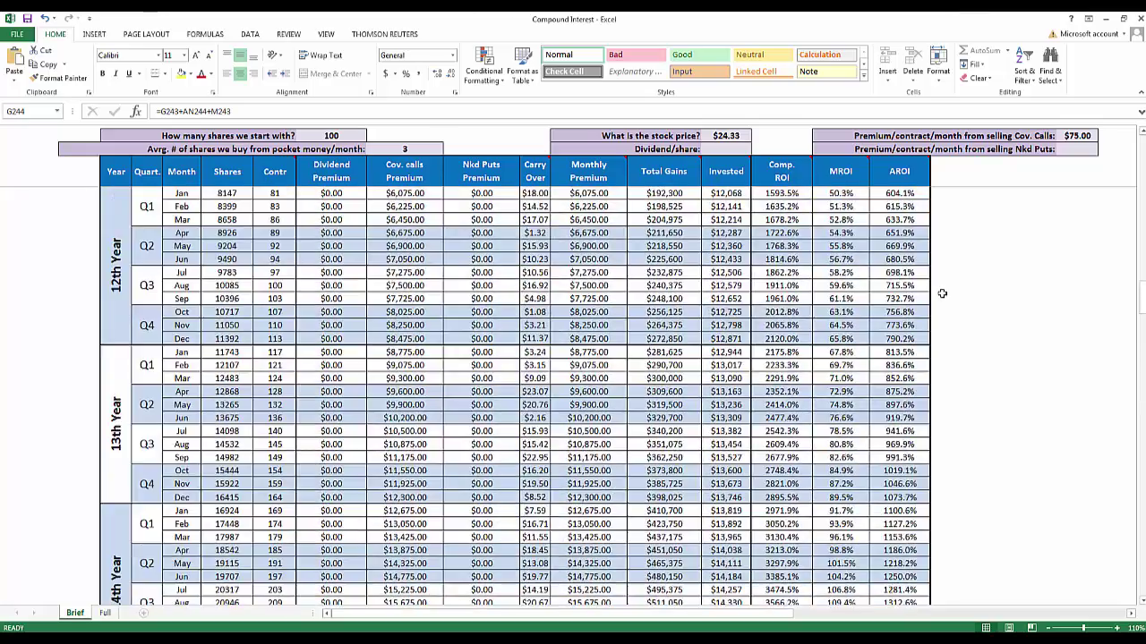
pyautogui.scroll(20, 943, 293)
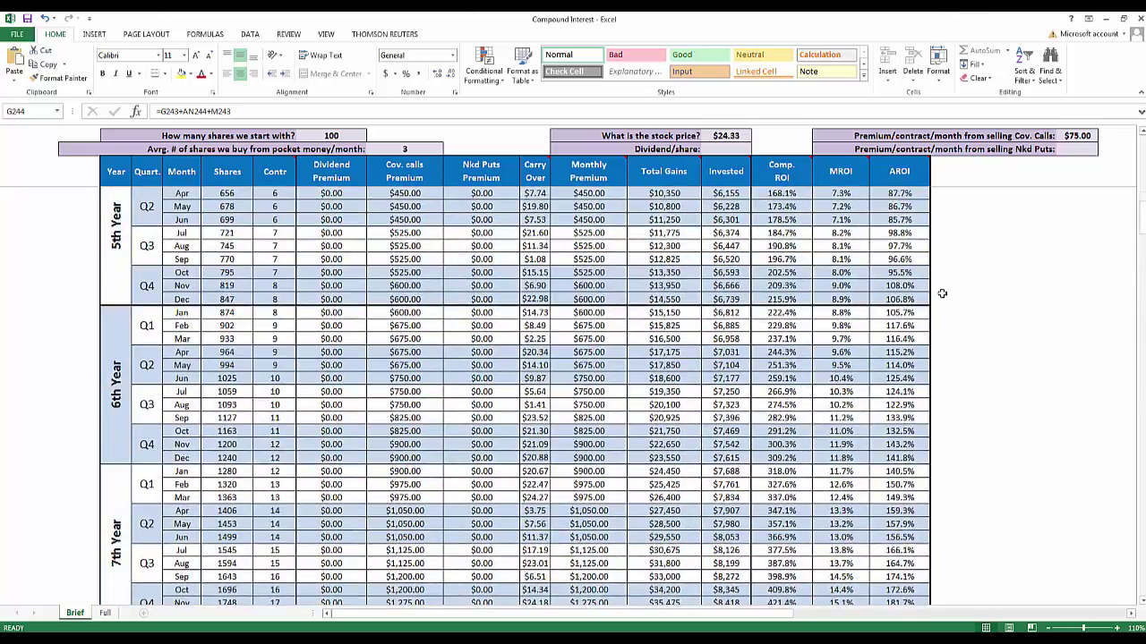
pyautogui.scroll(17, 942, 294)
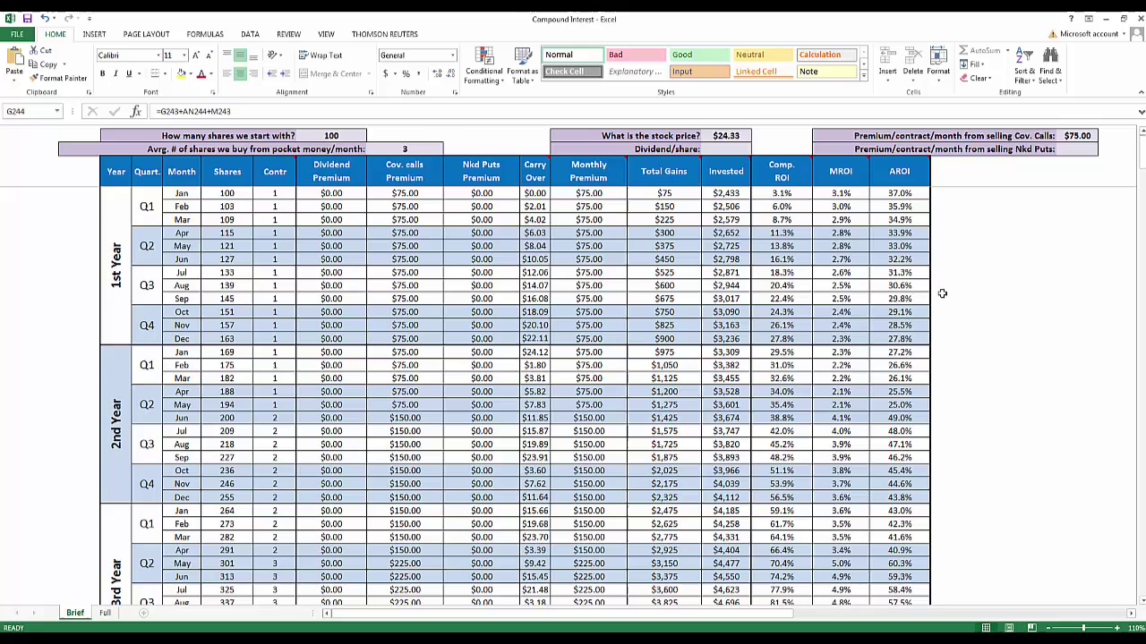
# Change I2 from 100 to 1000 shares and the X2 premium from 75 to 750.
pyautogui.doubleClick(345, 136)
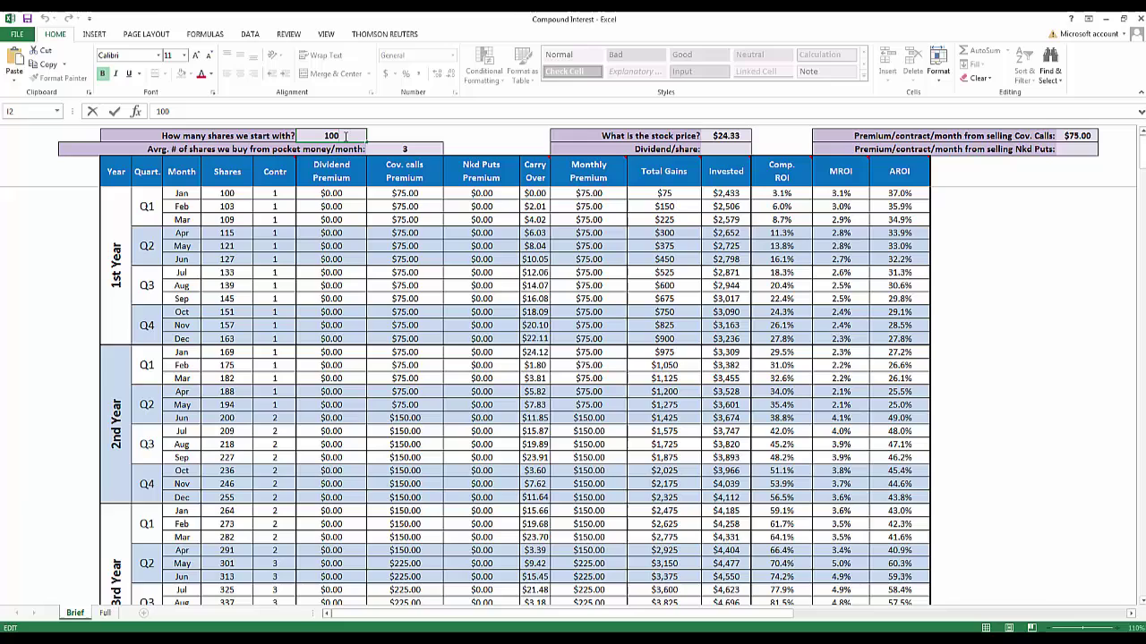
pyautogui.write('0')
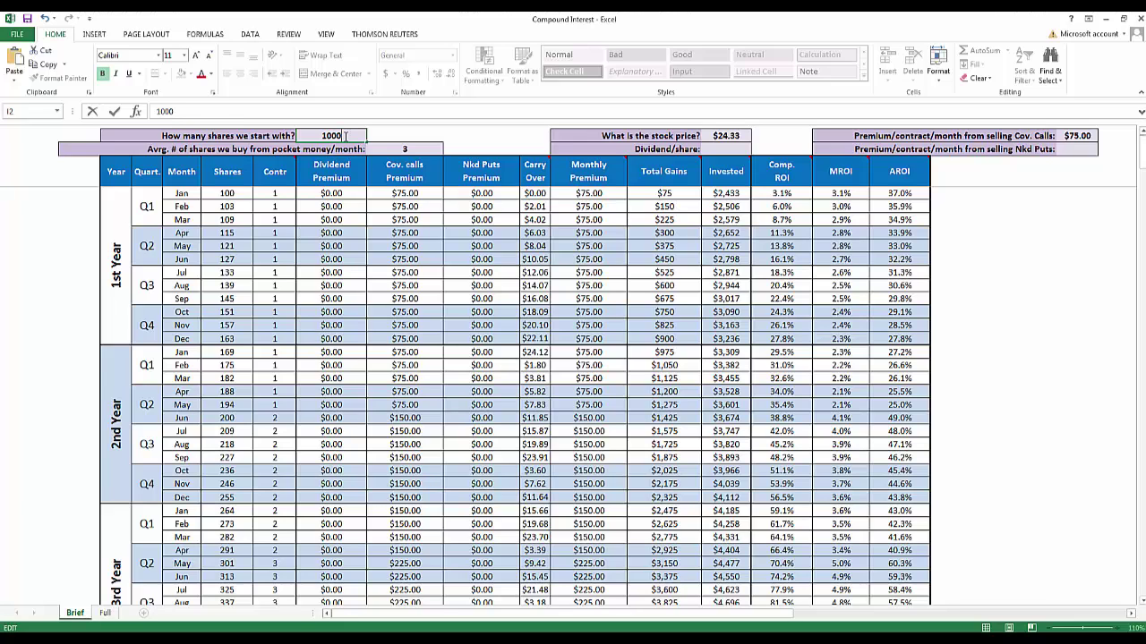
pyautogui.doubleClick(1089, 135)
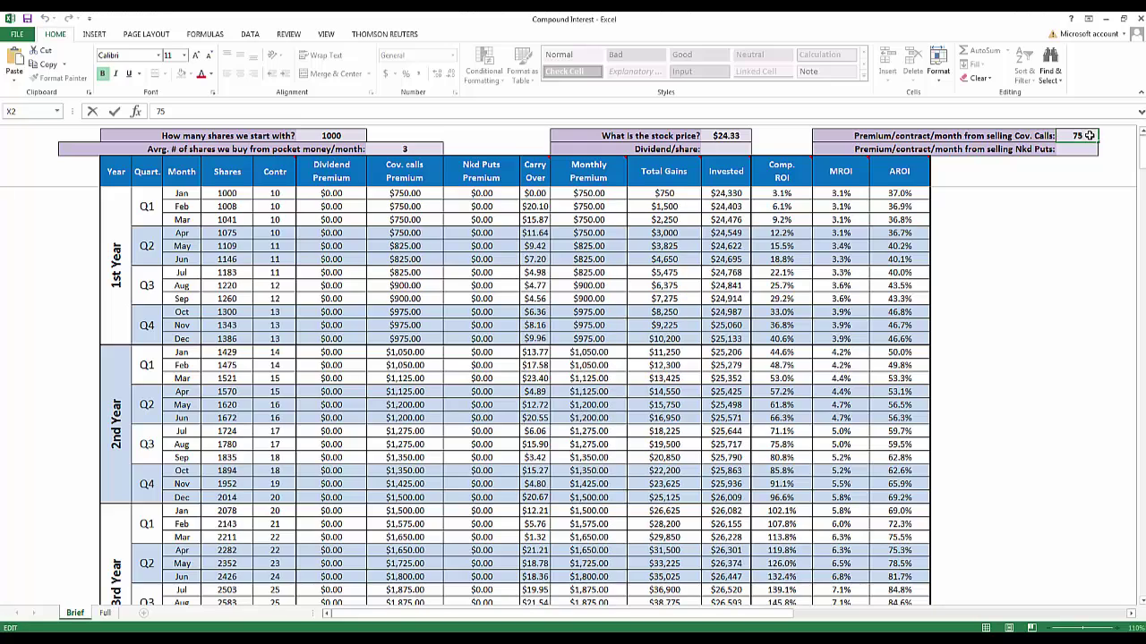
pyautogui.write('75')
pyautogui.press('BackSpace')
pyautogui.press('BackSpace')
pyautogui.write('0')
pyautogui.press('Return')
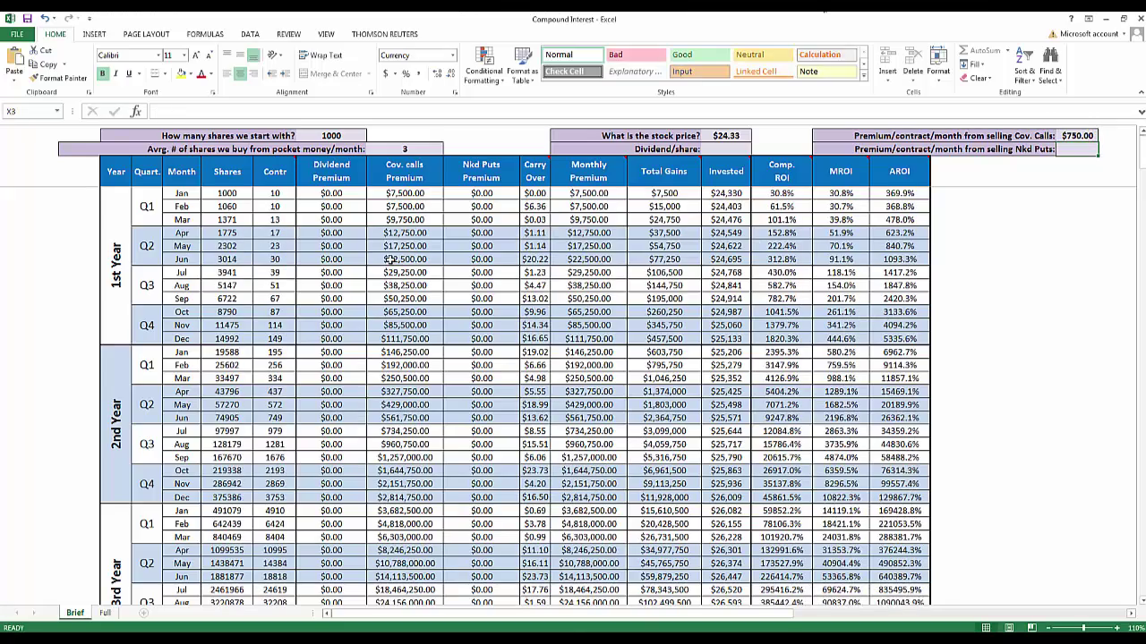
pyautogui.scroll(-2, 444, 422)
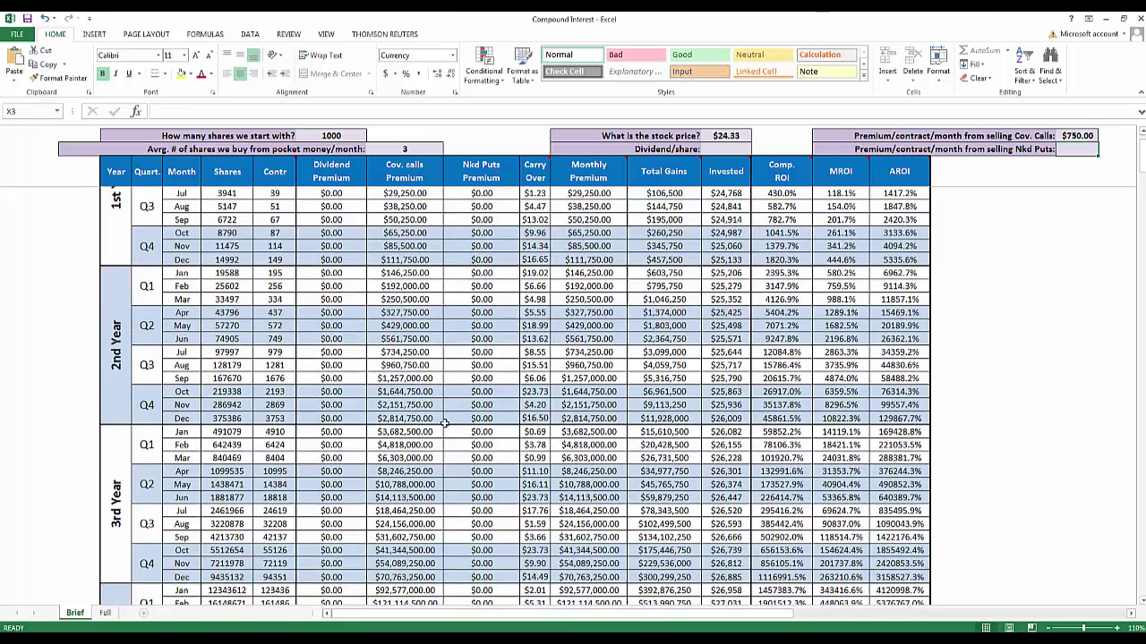
pyautogui.scroll(-4, 445, 422)
pyautogui.scroll(6, 443, 438)
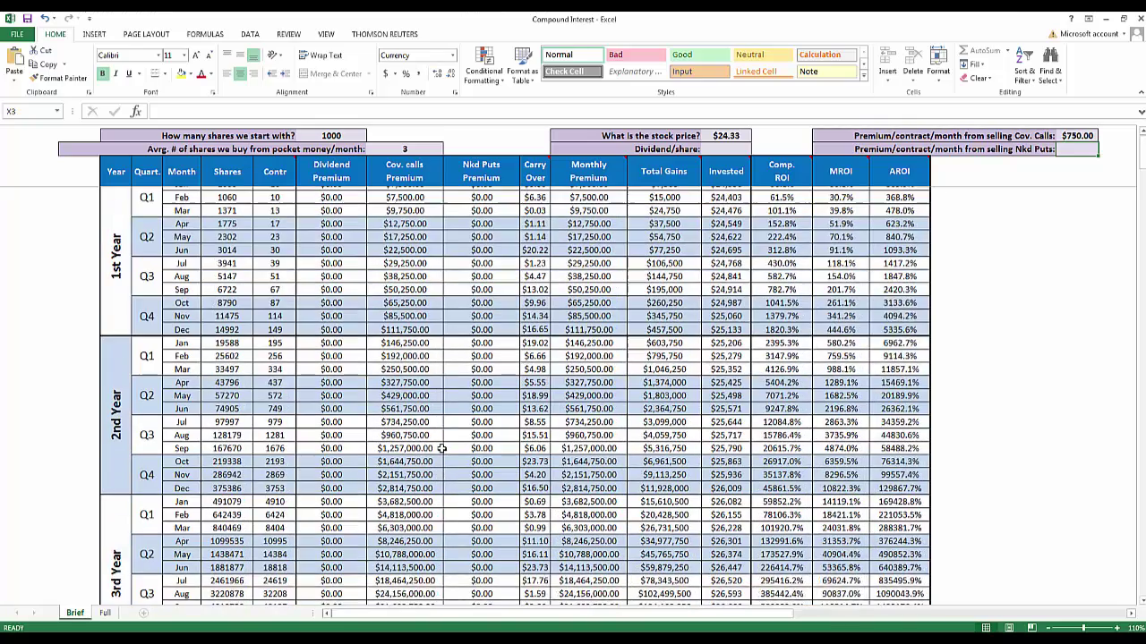